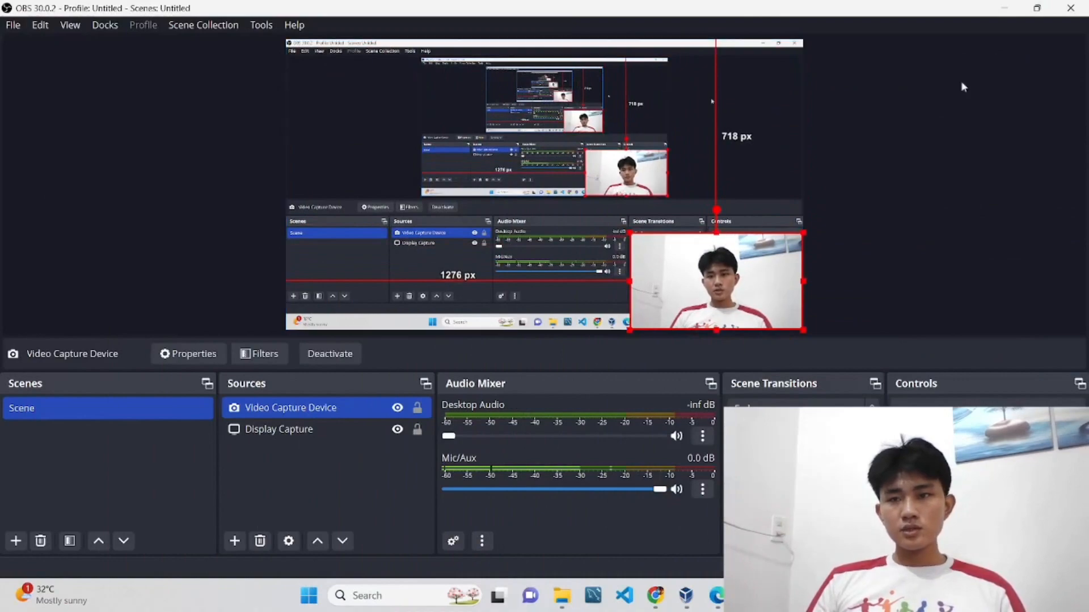
Step: Clear away the recording and Documents windows and open the OS C5 assignment in Chrome to read its VM network requirement
click(1005, 9)
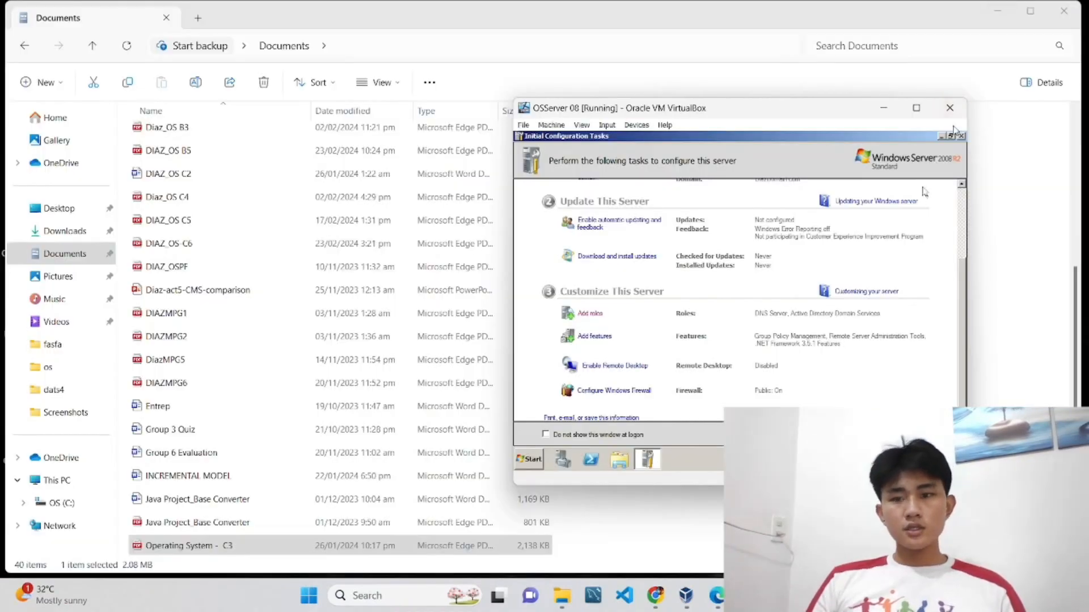
click(1066, 11)
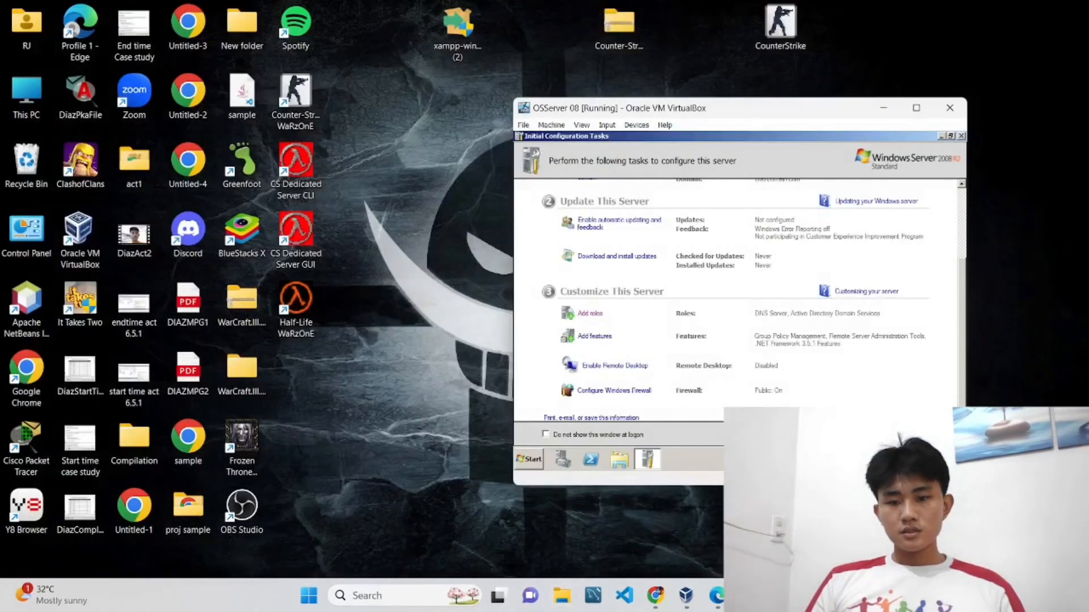
mouse_move(660, 600)
click(641, 550)
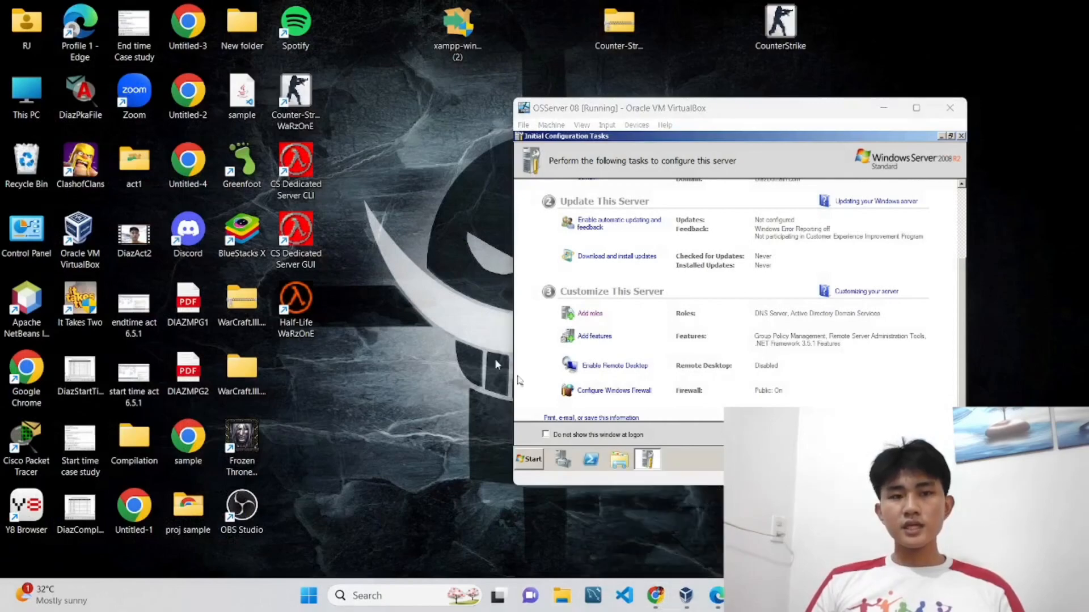
click(628, 511)
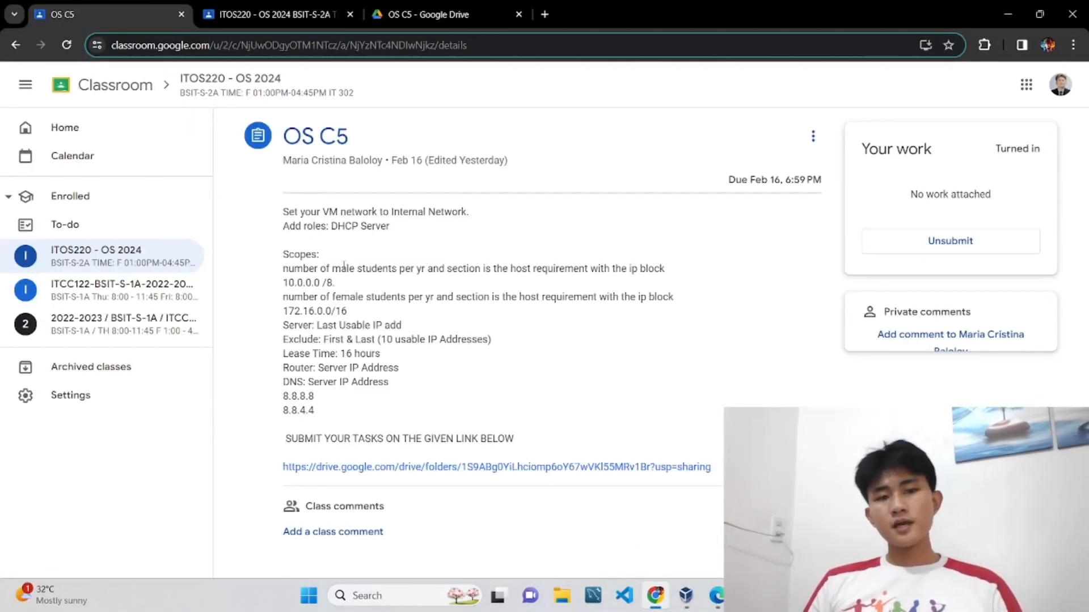
drag(390, 226, 435, 212)
click(338, 260)
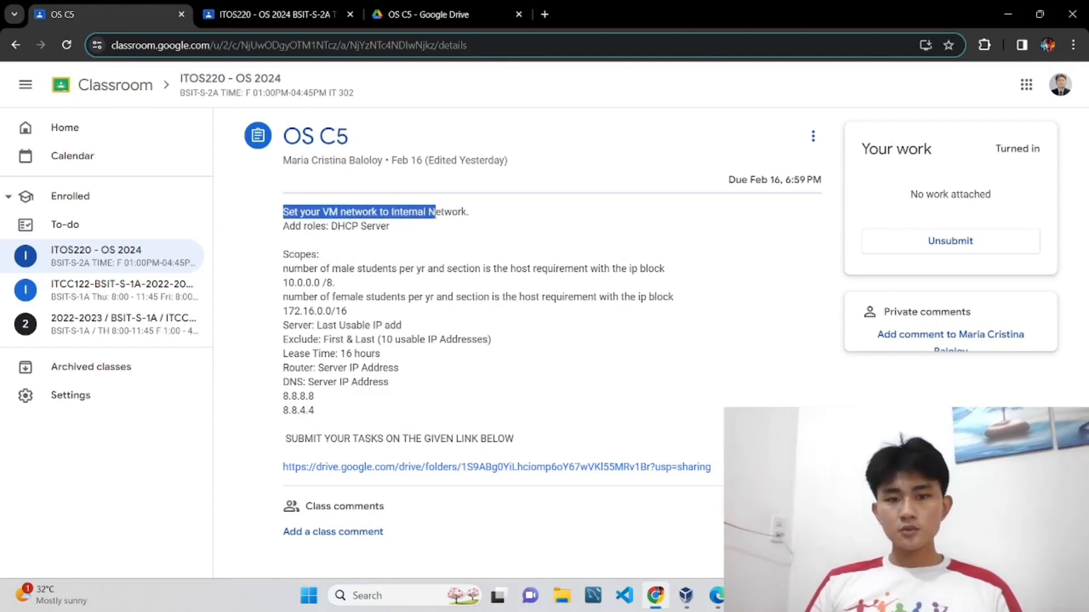
Step: Switch to VirtualBox Manager and attach network adapter 1 of the OSServer 08 virtual machine to Internal Network
mouse_move(698, 593)
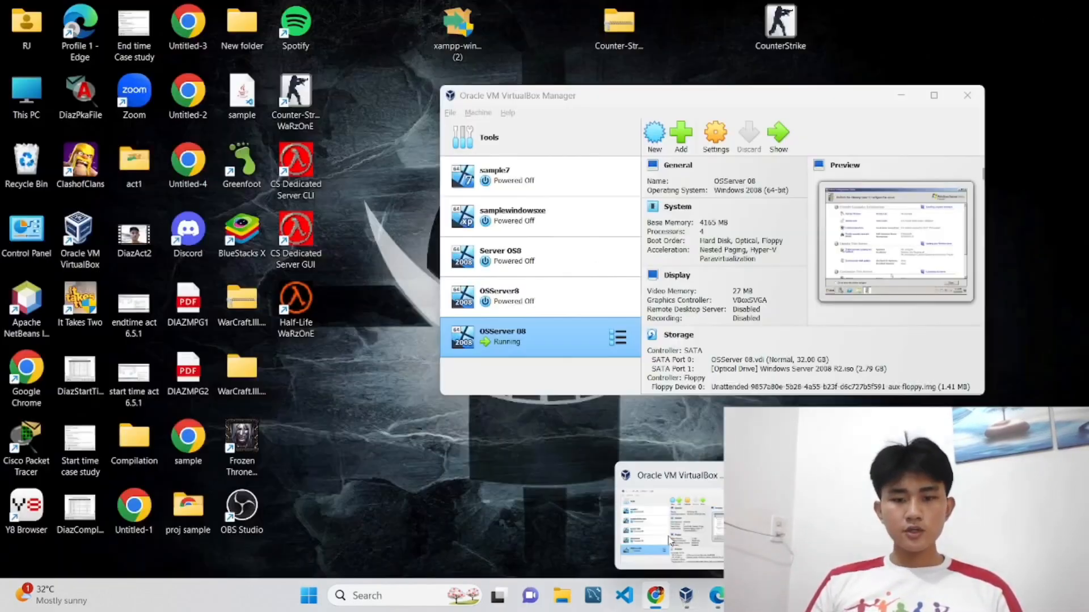
click(668, 535)
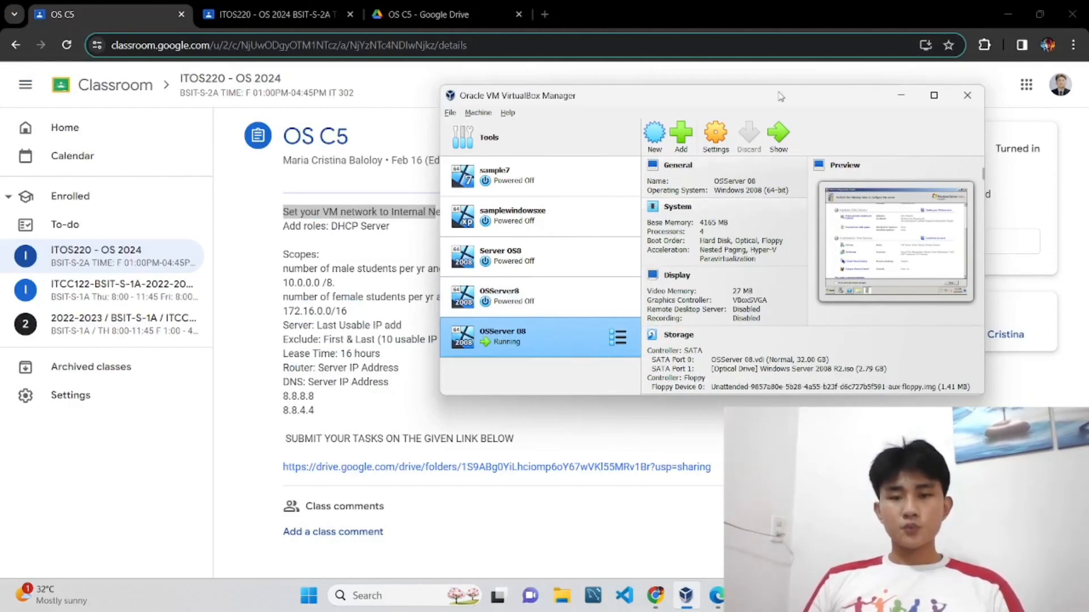
click(708, 139)
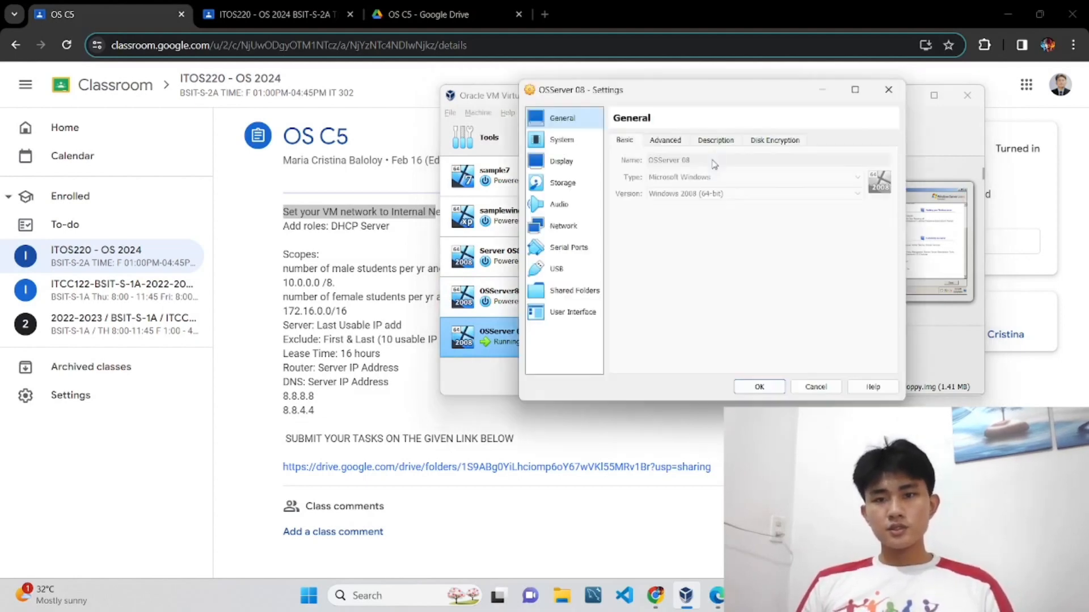
click(567, 227)
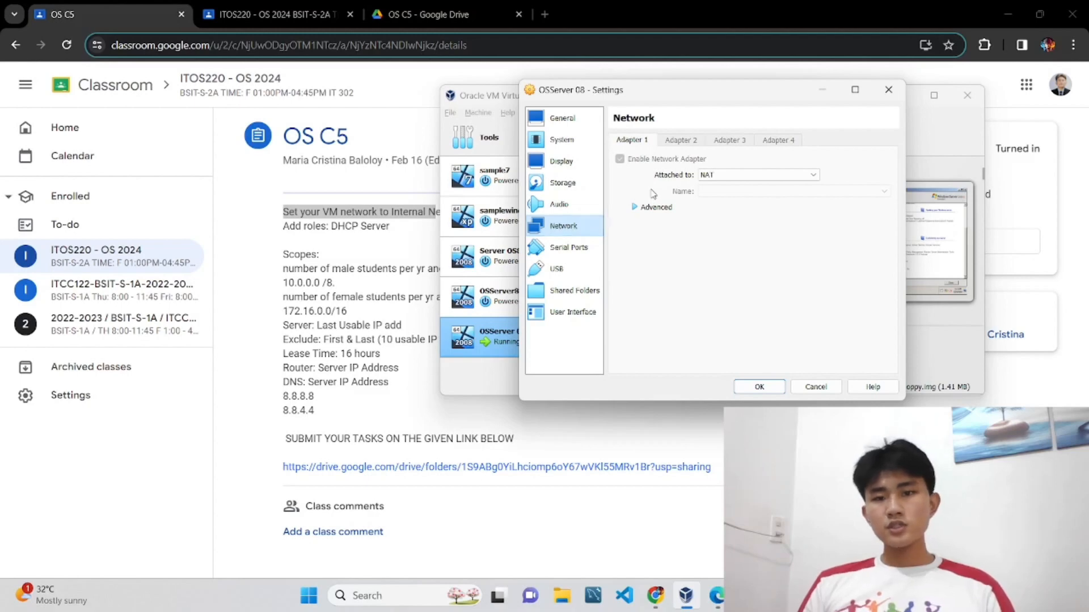
click(722, 179)
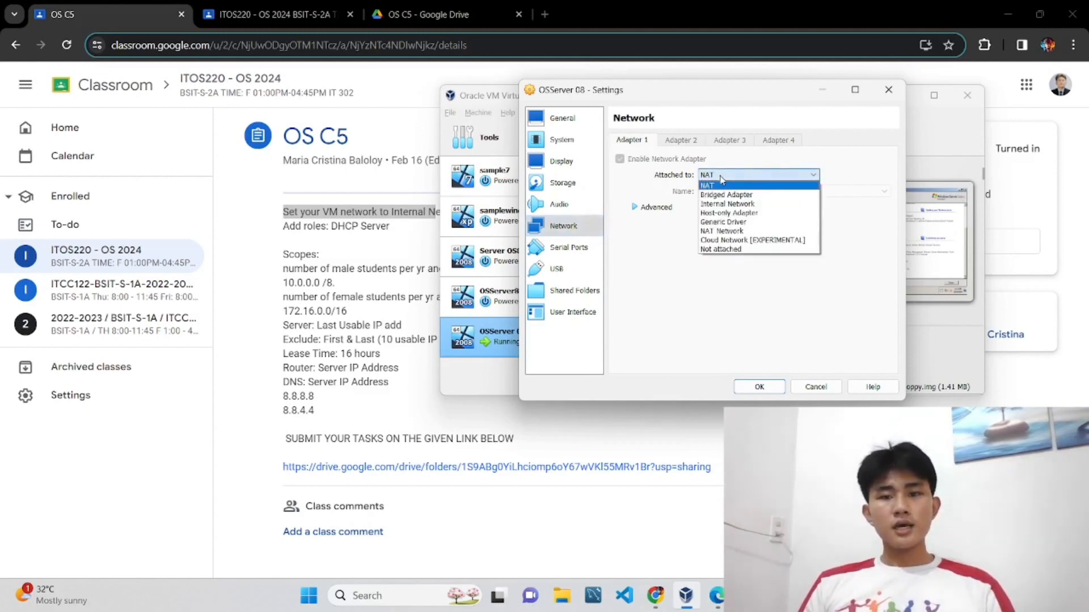
click(721, 205)
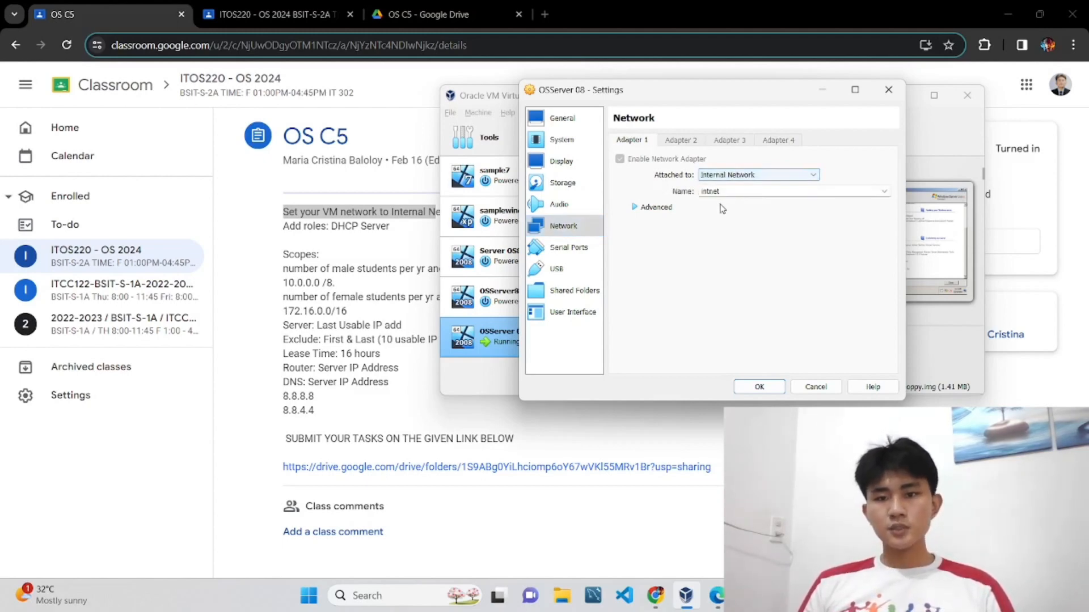
click(761, 388)
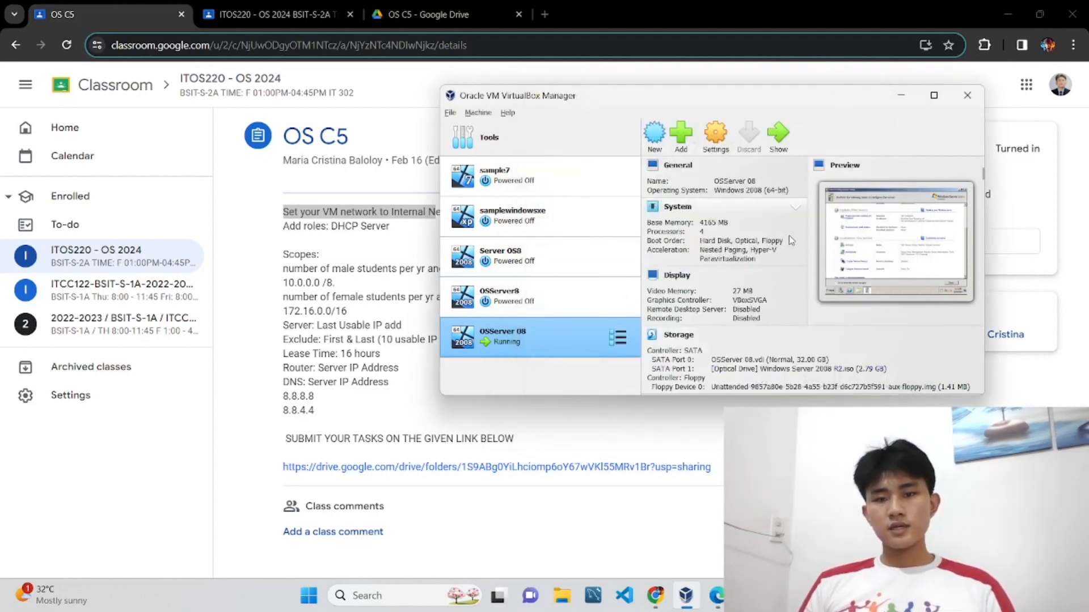
Step: Power off the OSServer 08 virtual machine and start it again
mouse_move(708, 601)
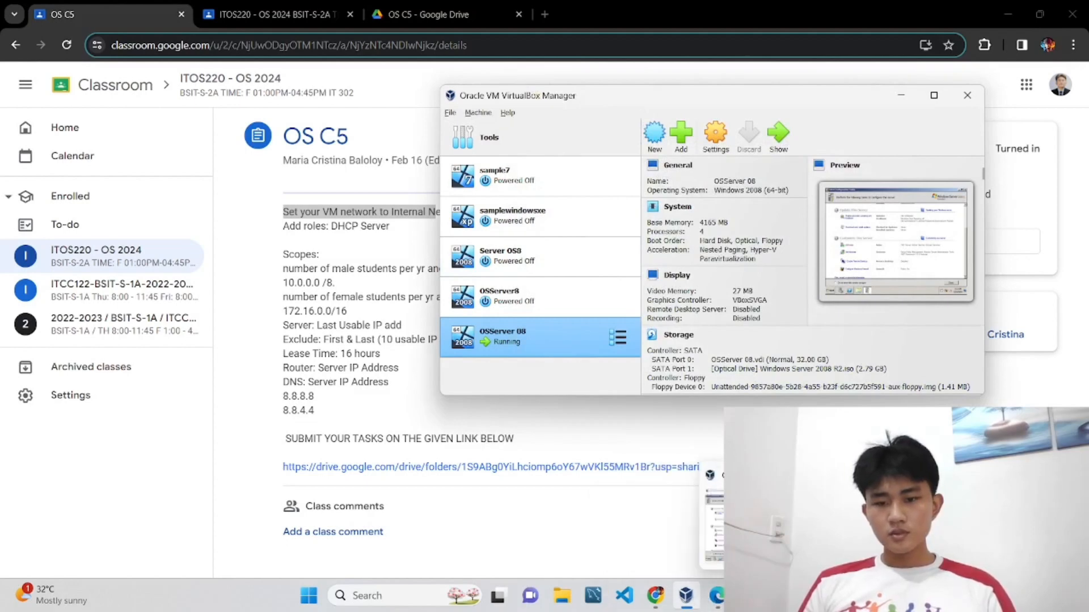
click(748, 596)
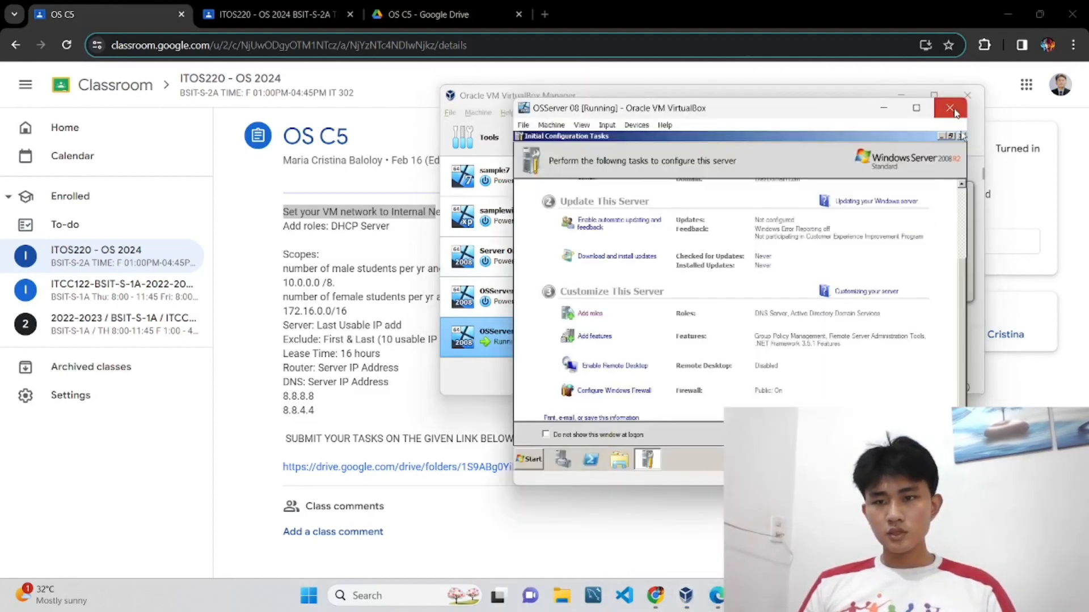
click(956, 113)
click(718, 313)
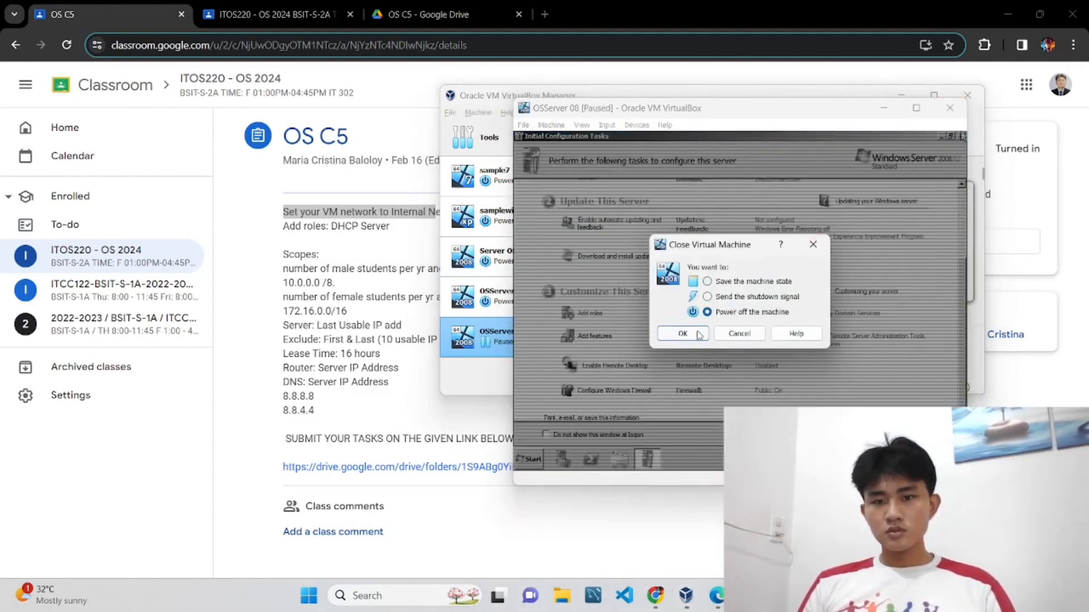
click(699, 335)
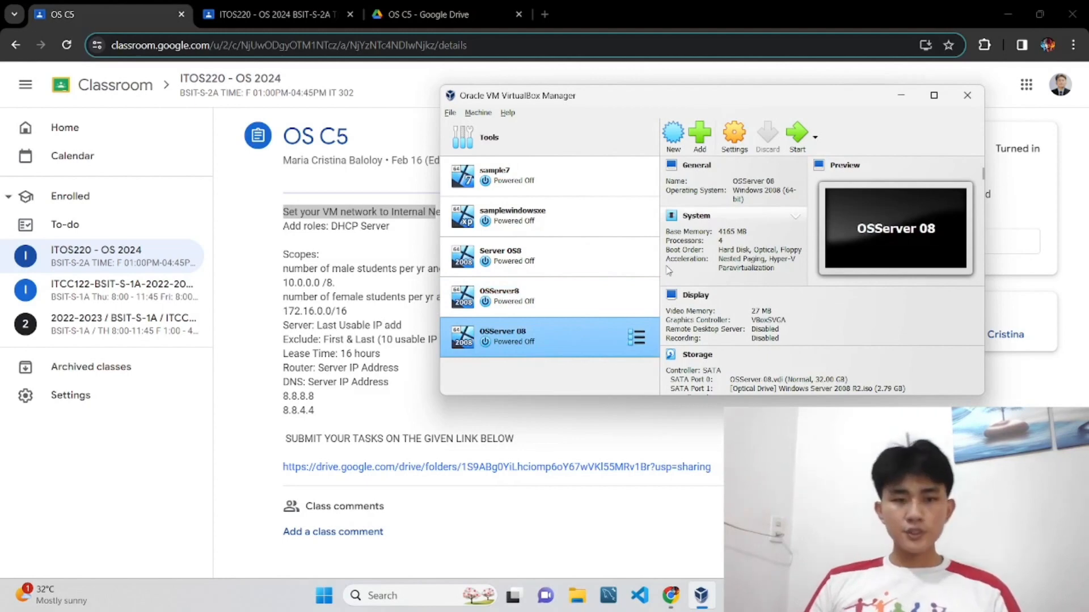
click(794, 139)
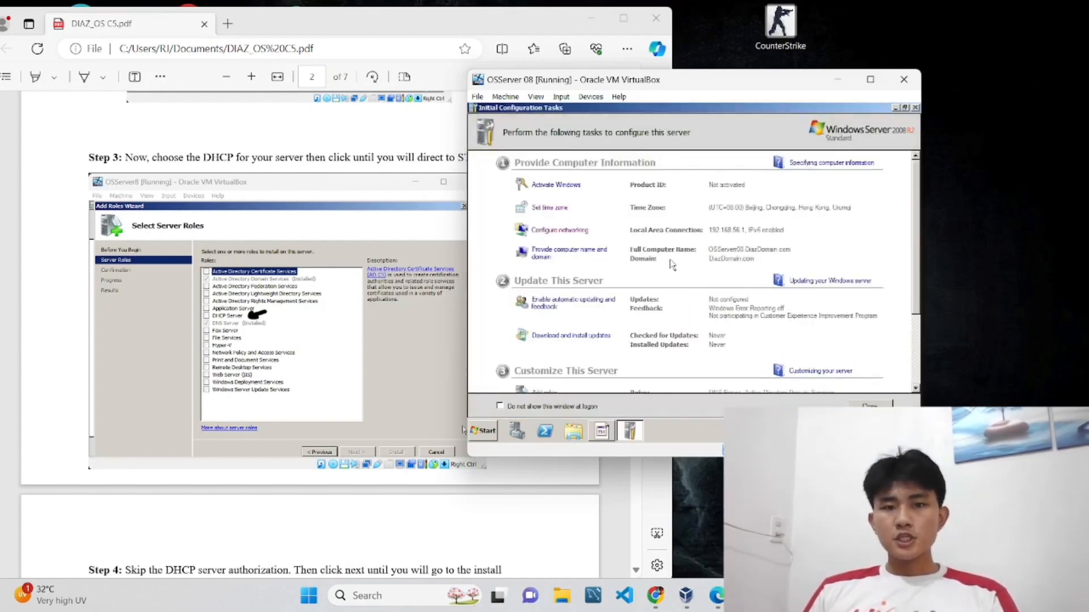
Step: Start adding a role from the Initial Configuration Tasks and select the DHCP Server role for installation
scroll(703, 295, down, 3)
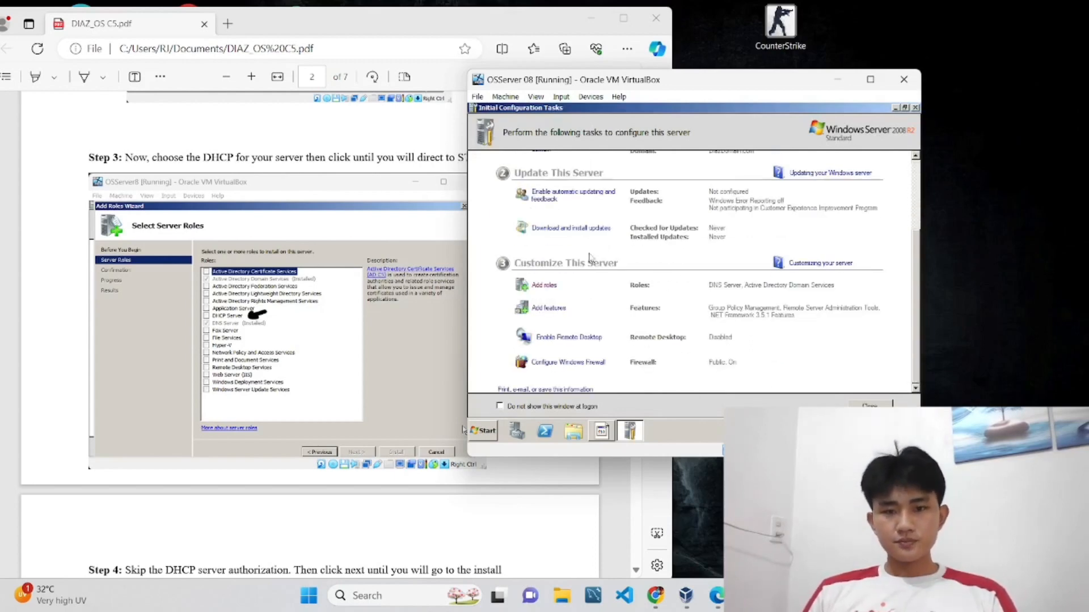
scroll(652, 271, up, 2)
scroll(668, 272, up, 3)
scroll(666, 281, down, 5)
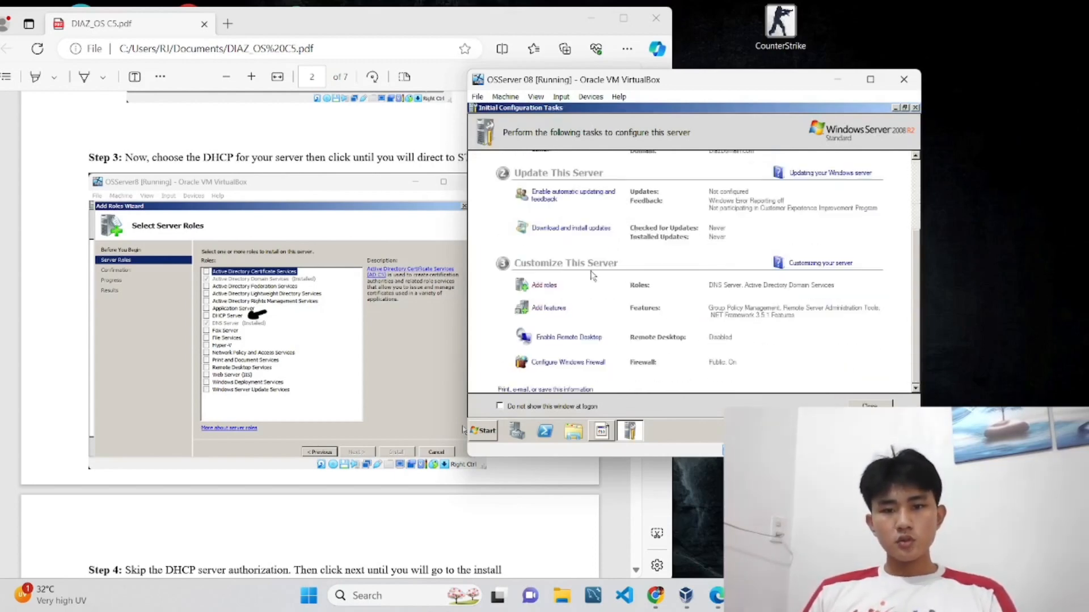
click(543, 285)
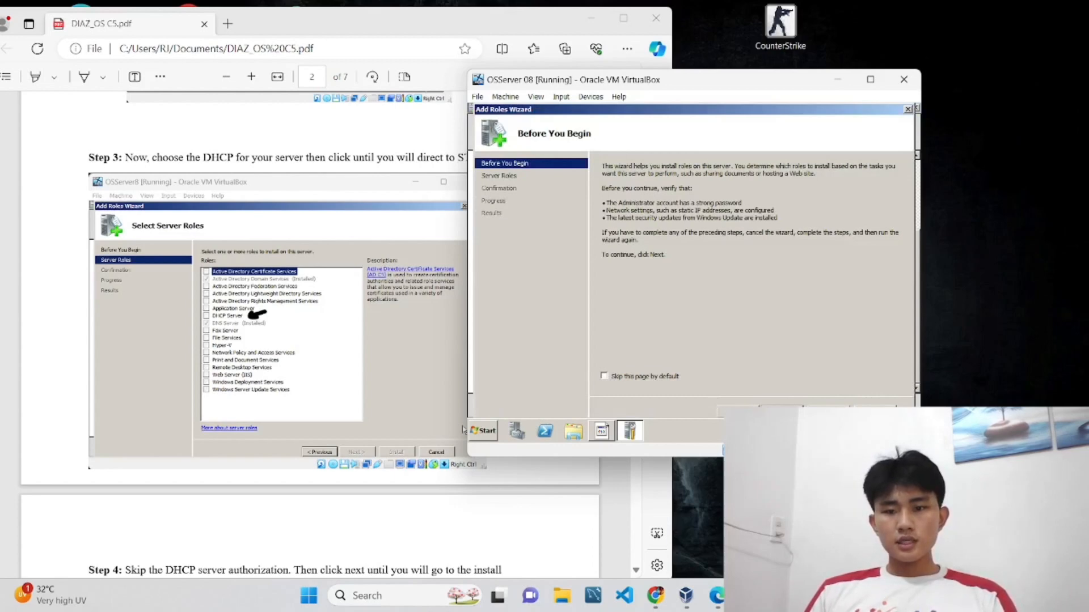
click(782, 413)
click(604, 244)
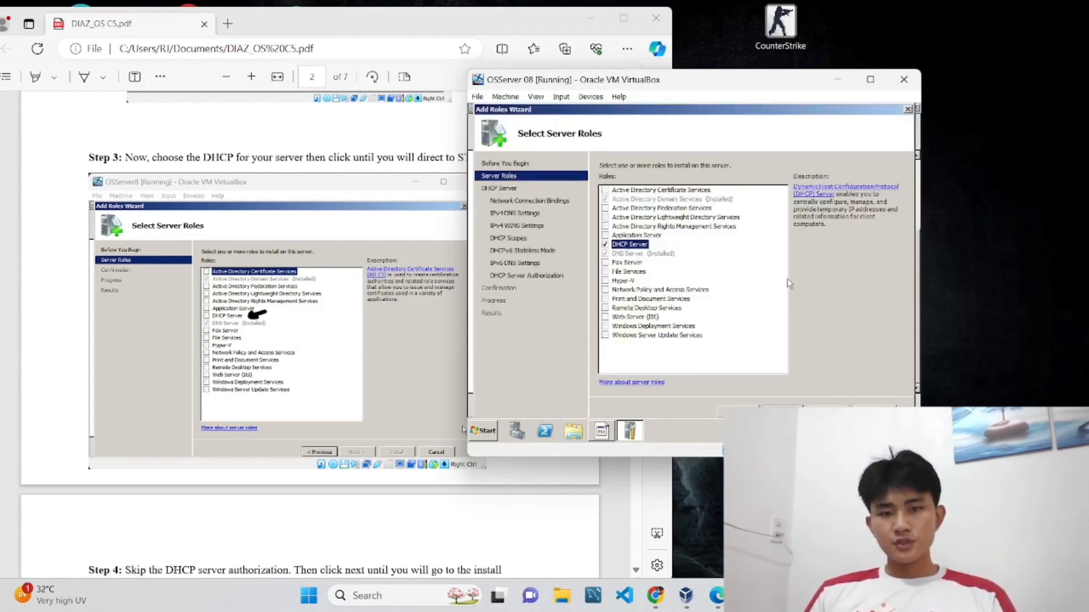
click(781, 412)
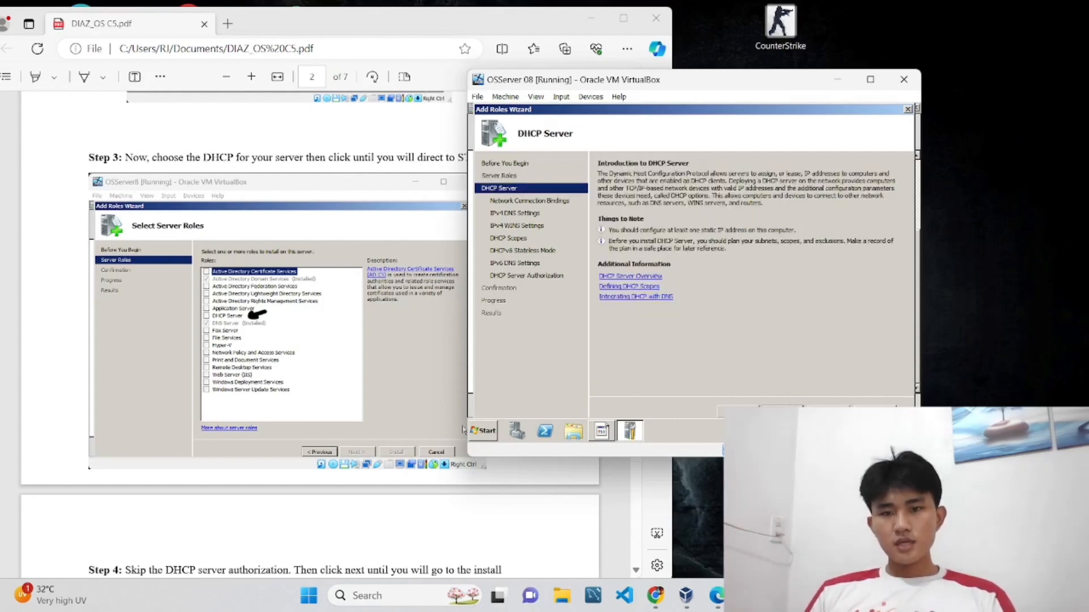
Step: Keep the 192.168.56.1 network binding, the default IPv4 DNS settings and the option that WINS is not required
click(781, 412)
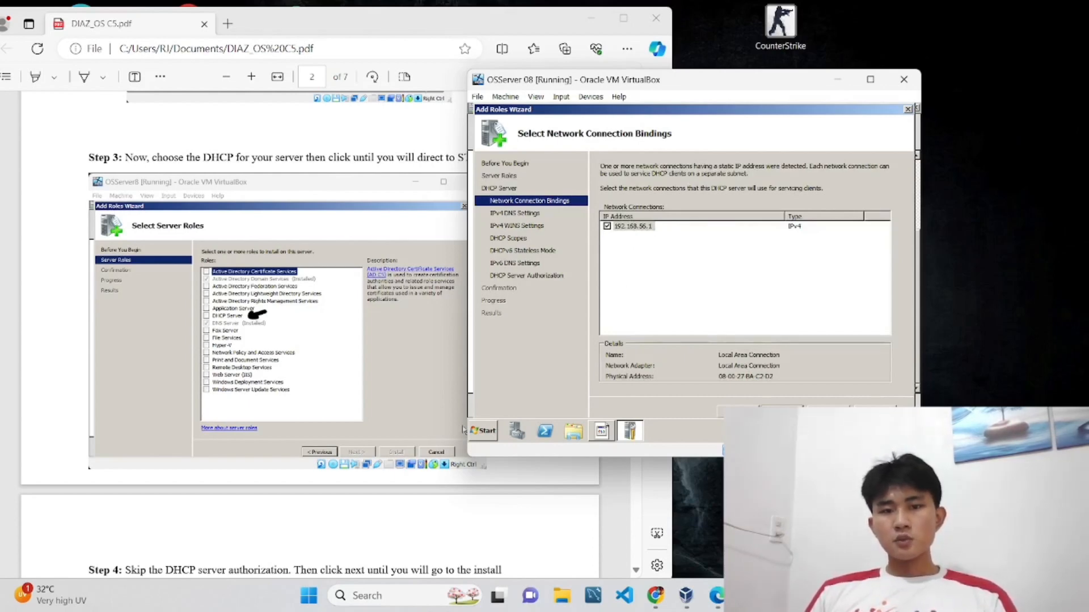
key(Return)
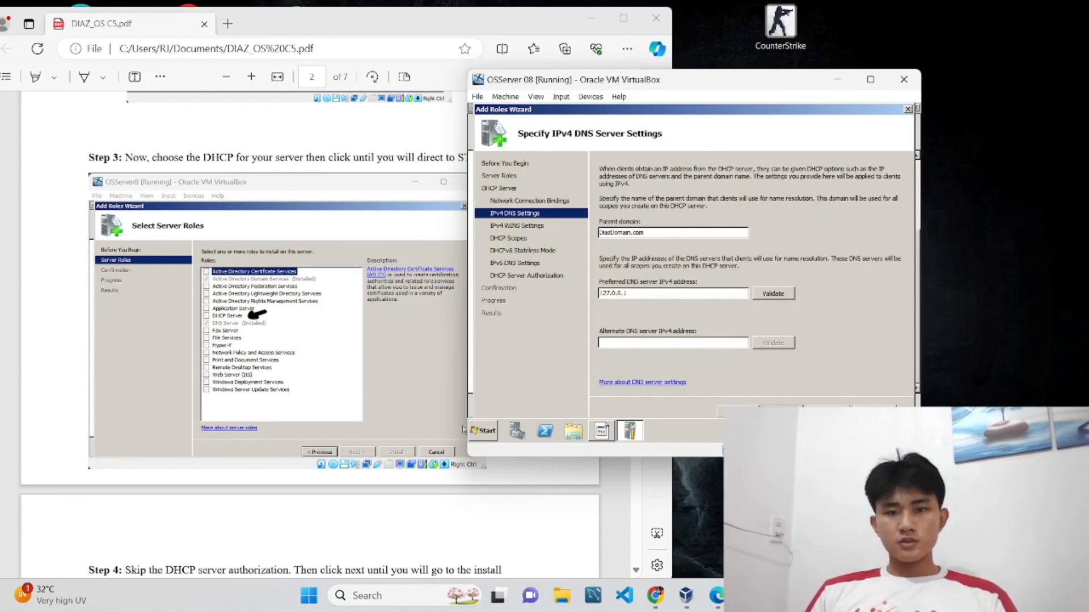
scroll(316, 365, down, 6)
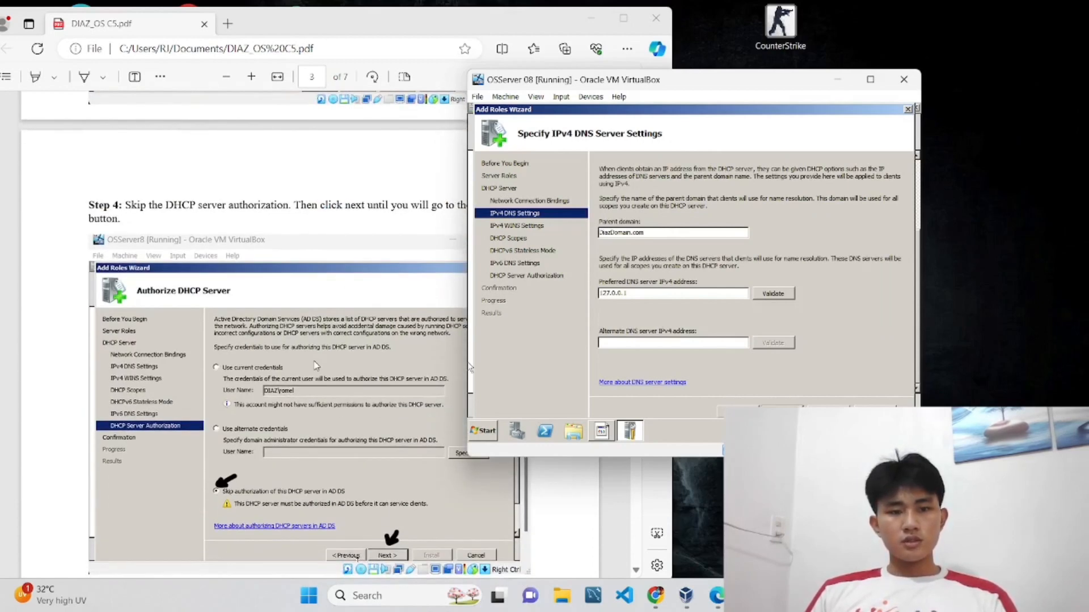
scroll(315, 365, down, 2)
scroll(397, 373, up, 3)
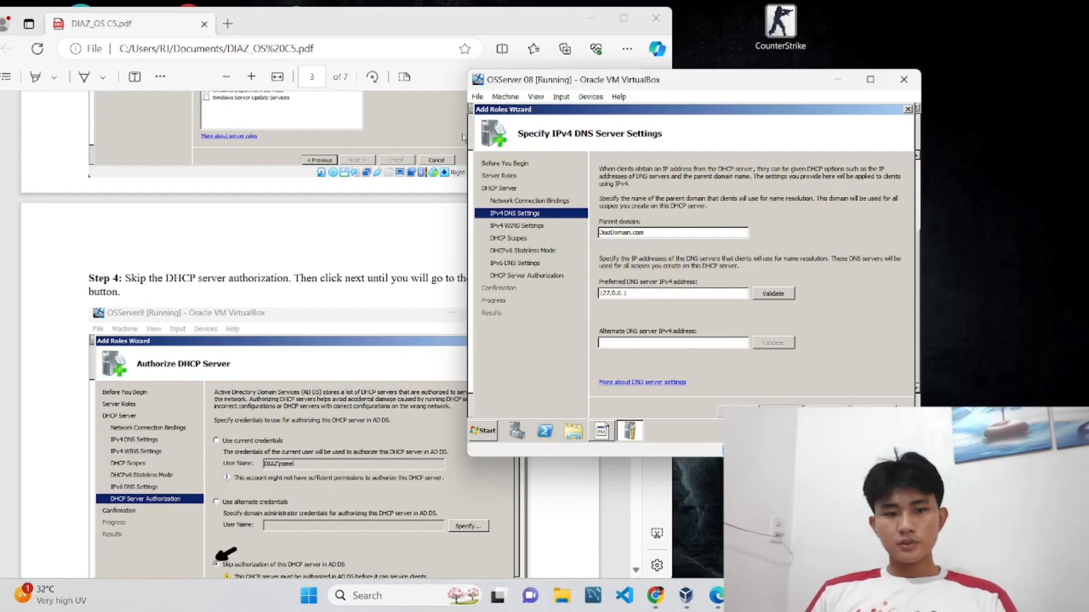
key(Return)
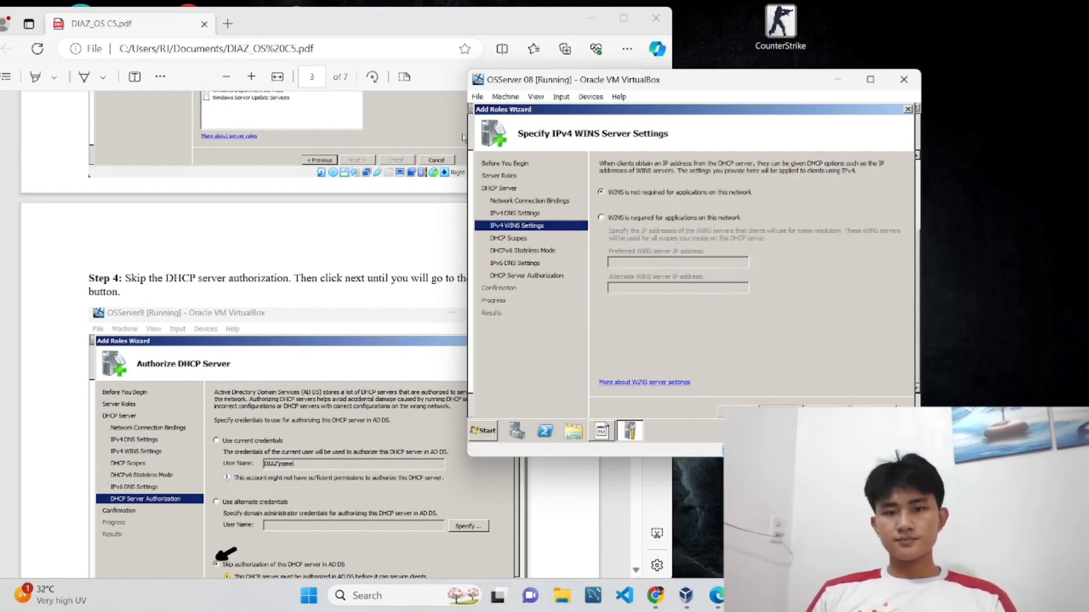
key(Return)
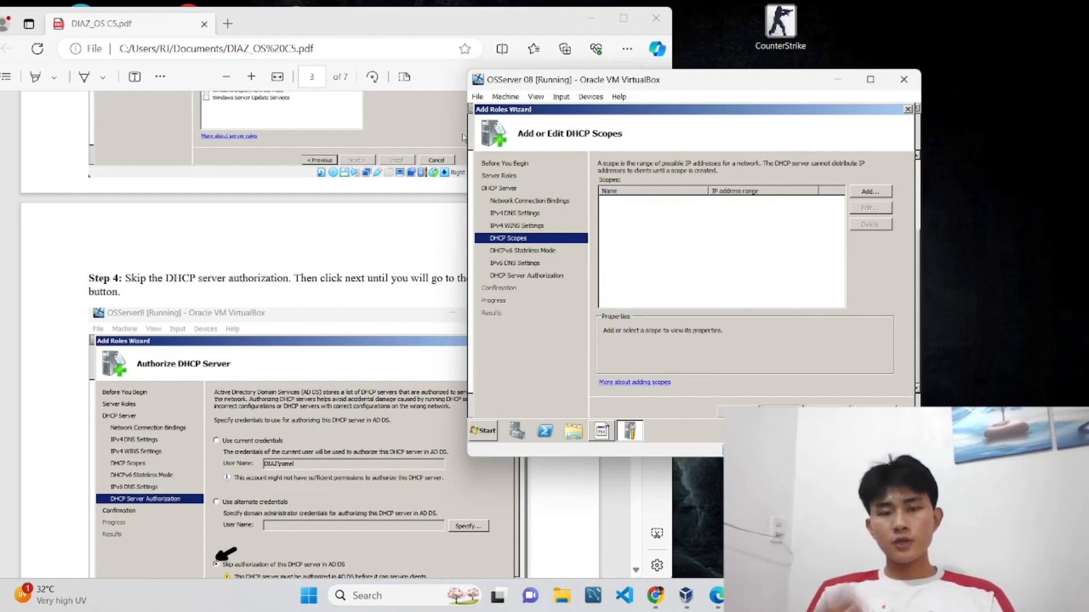
Step: Continue without adding DHCP scopes, keep DHCPv6 stateless mode enabled and accept the default IPv6 DNS settings
key(Return)
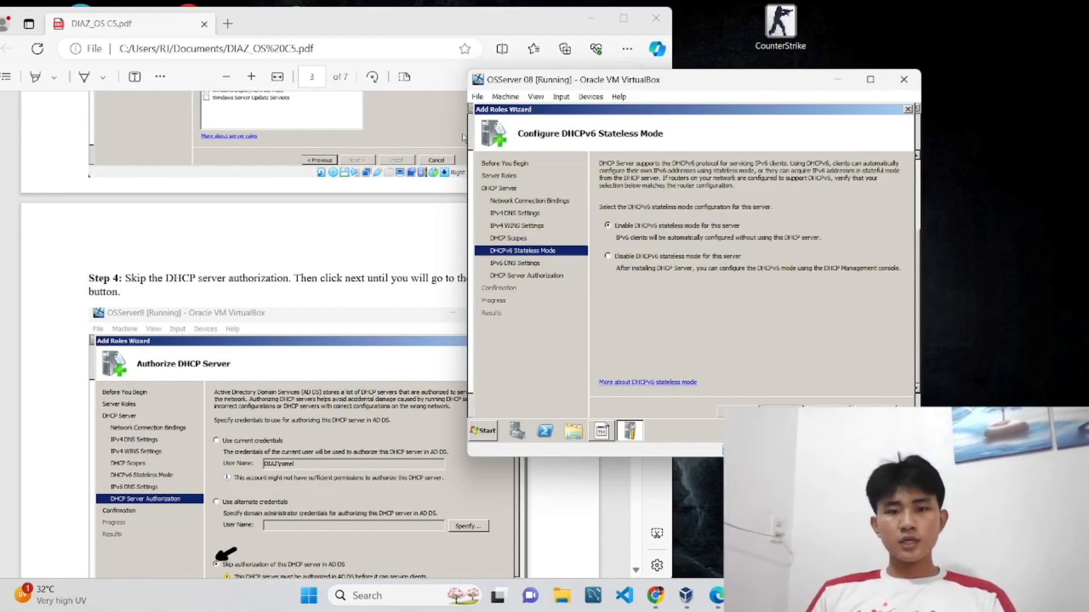
scroll(272, 334, up, 4)
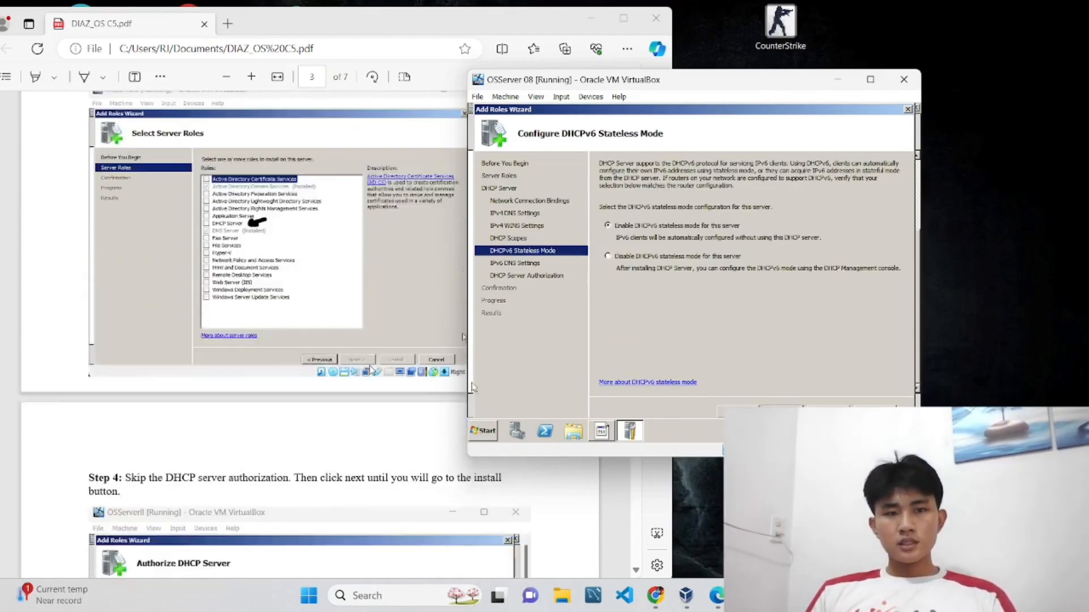
key(Return)
scroll(272, 334, down, 4)
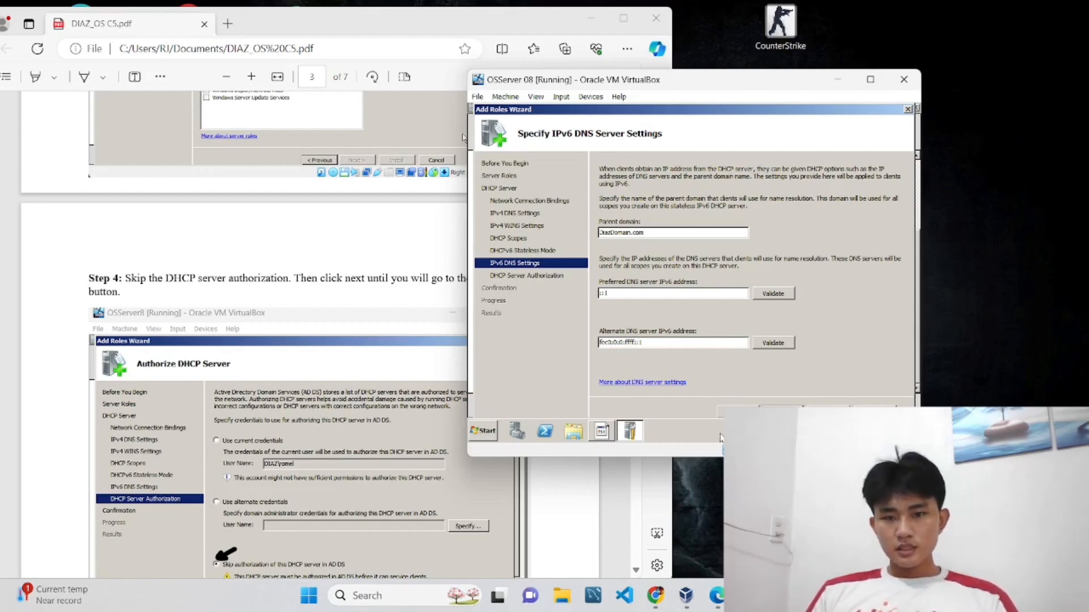
scroll(244, 380, down, 4)
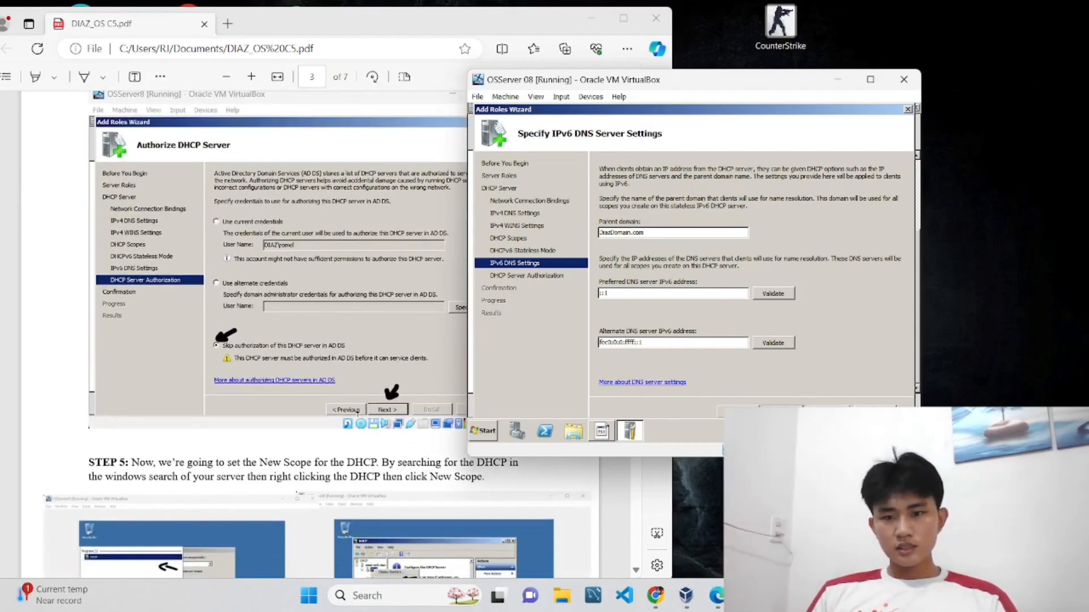
click(781, 412)
Step: Skip authorization of this DHCP server in AD DS and start installing the DHCP Server role
scroll(474, 337, up, 3)
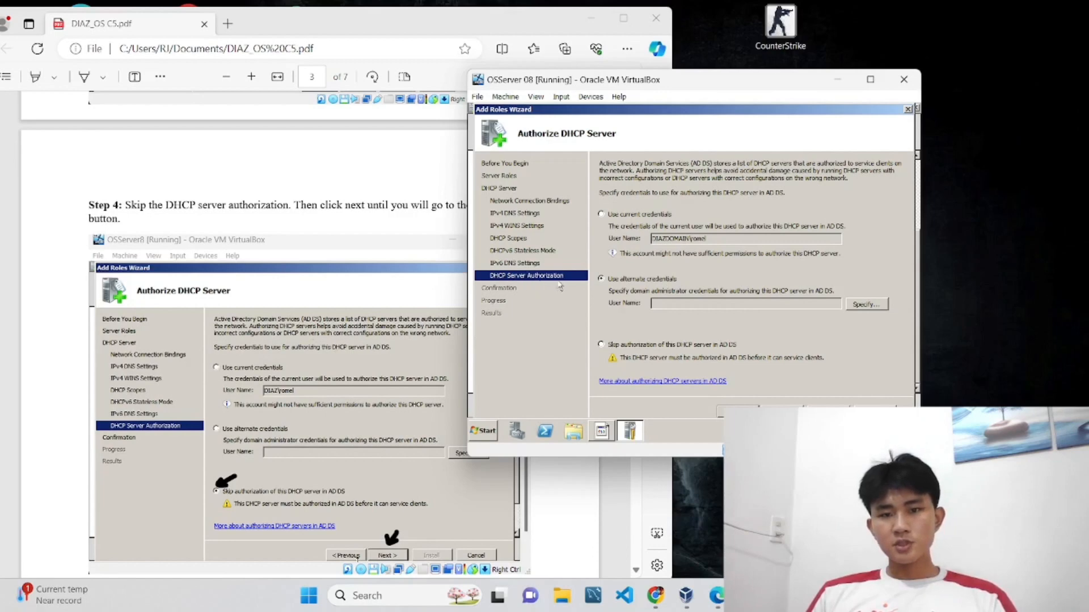
click(603, 346)
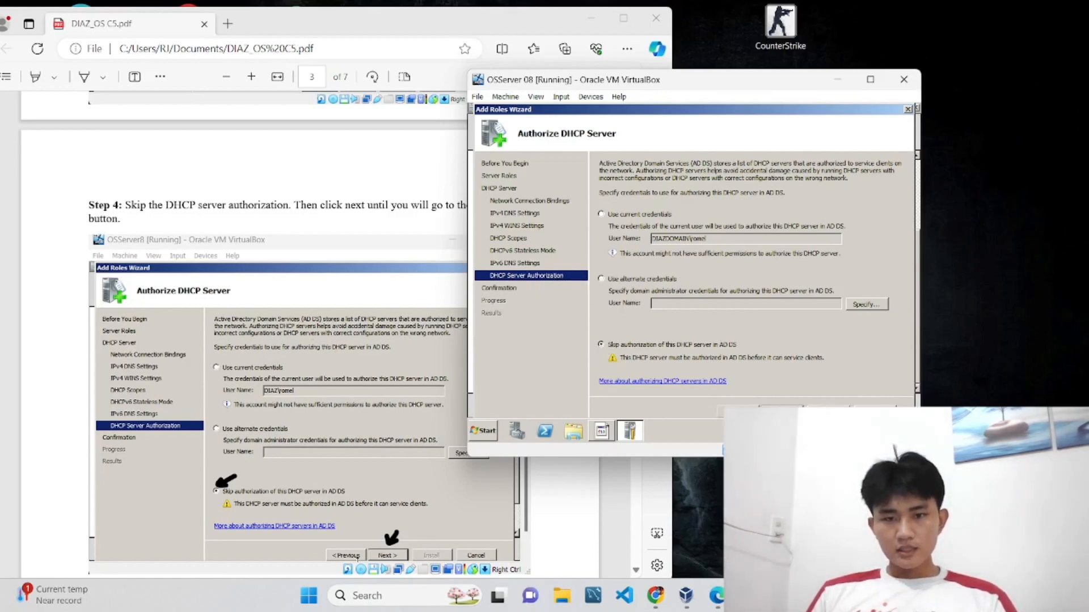
click(782, 412)
click(828, 413)
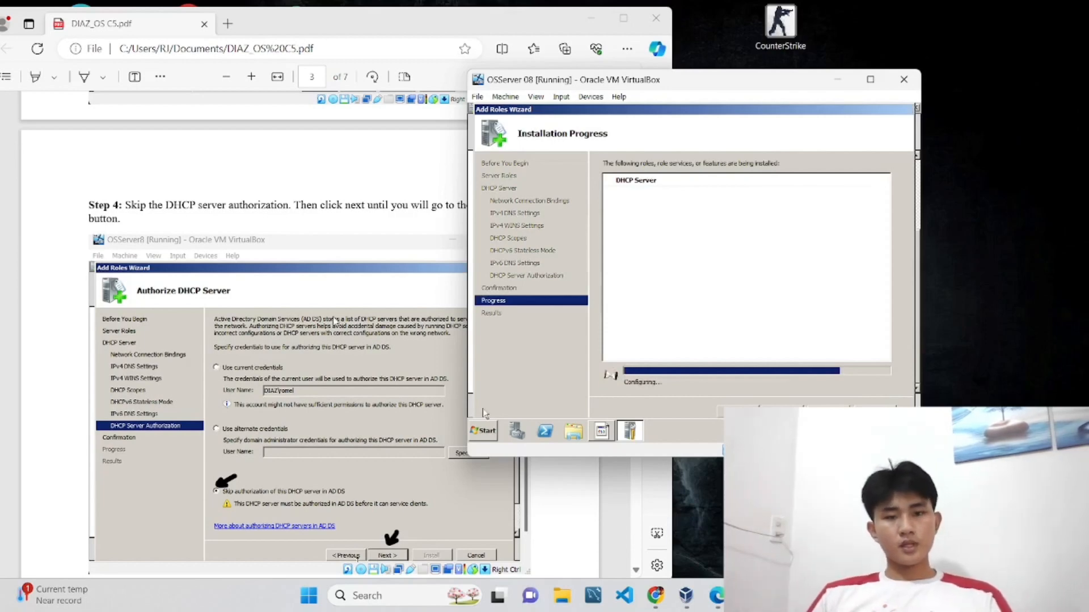
Step: Read Step 5 of the PDF guide on setting a new DHCP scope and close the finished Add Roles Wizard
scroll(283, 340, down, 5)
scroll(334, 317, down, 2)
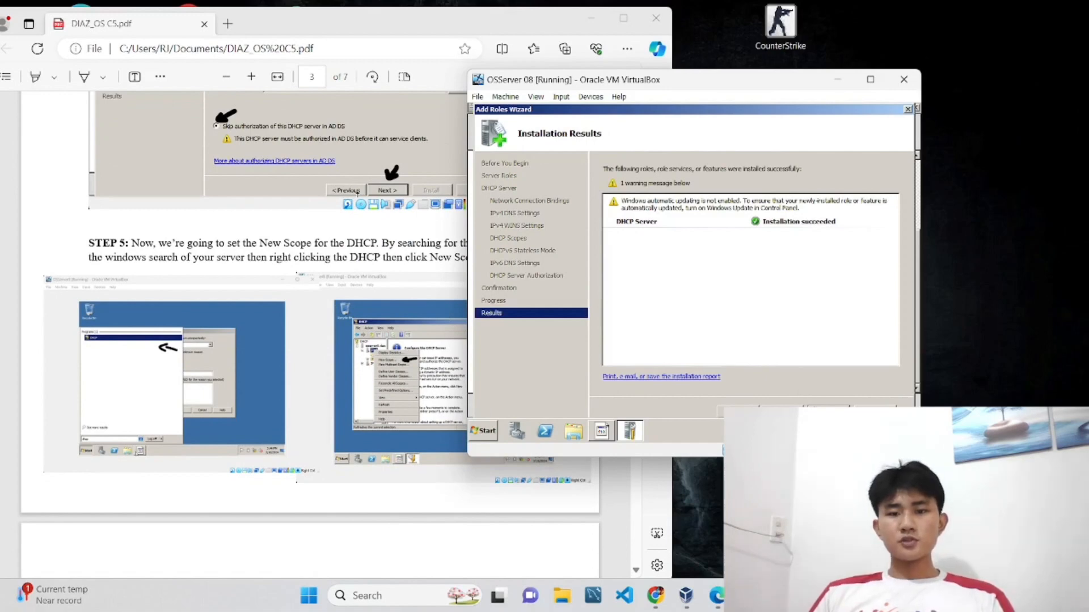
click(829, 409)
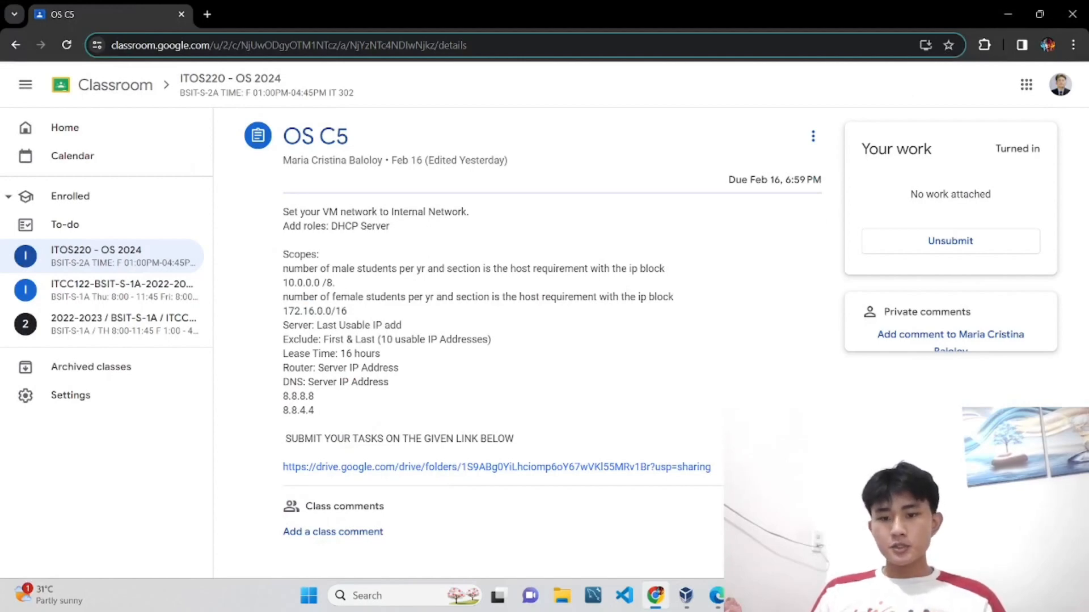
Step: Switch to the OSServer 08 virtual machine, close the open DHCP console and reopen it by searching for dhcp
click(684, 603)
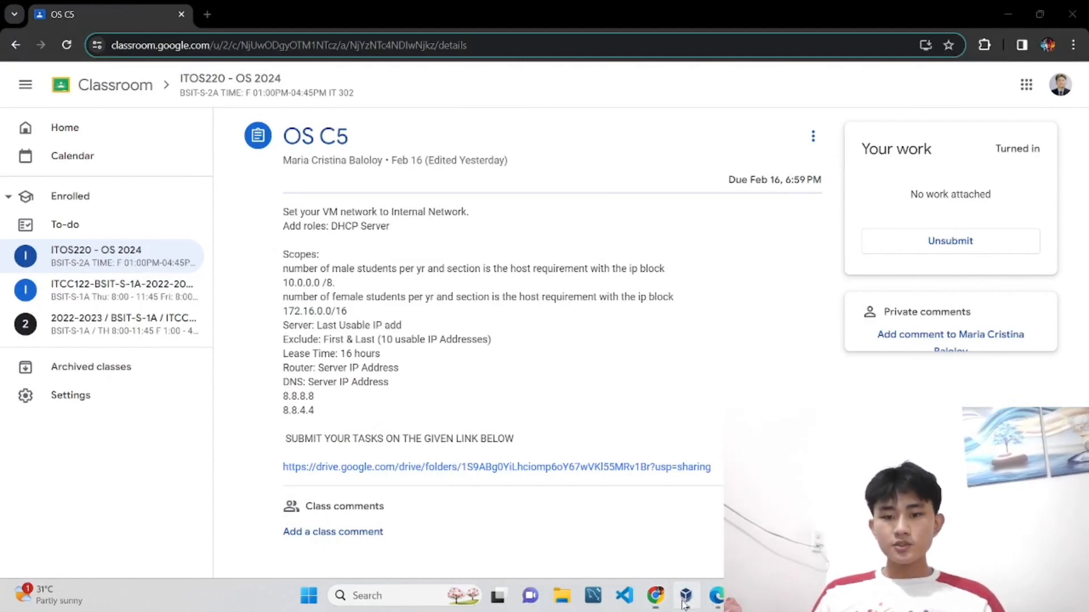
click(685, 603)
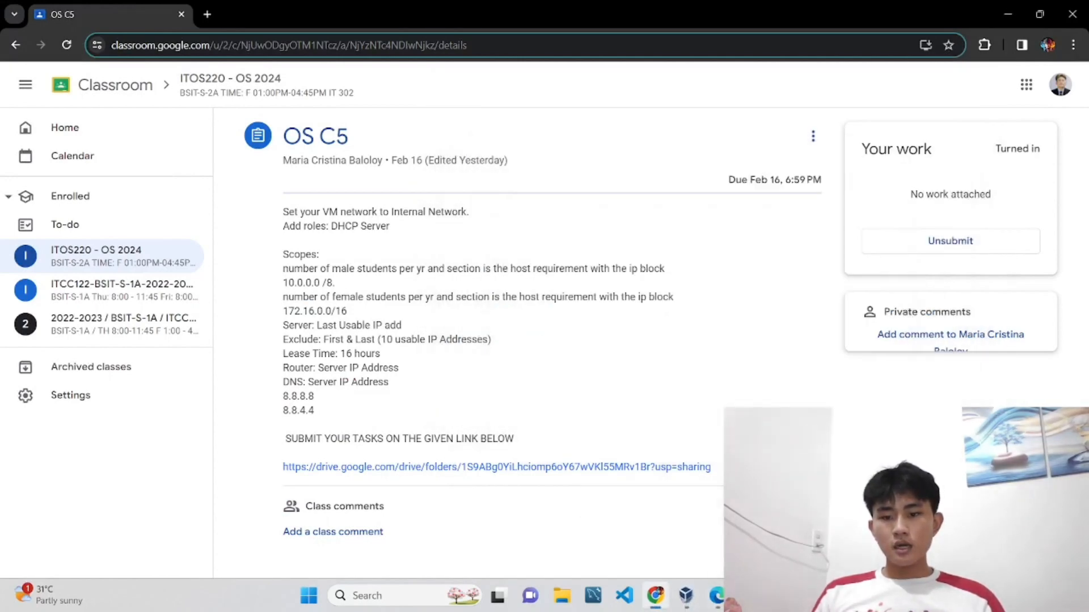
click(749, 596)
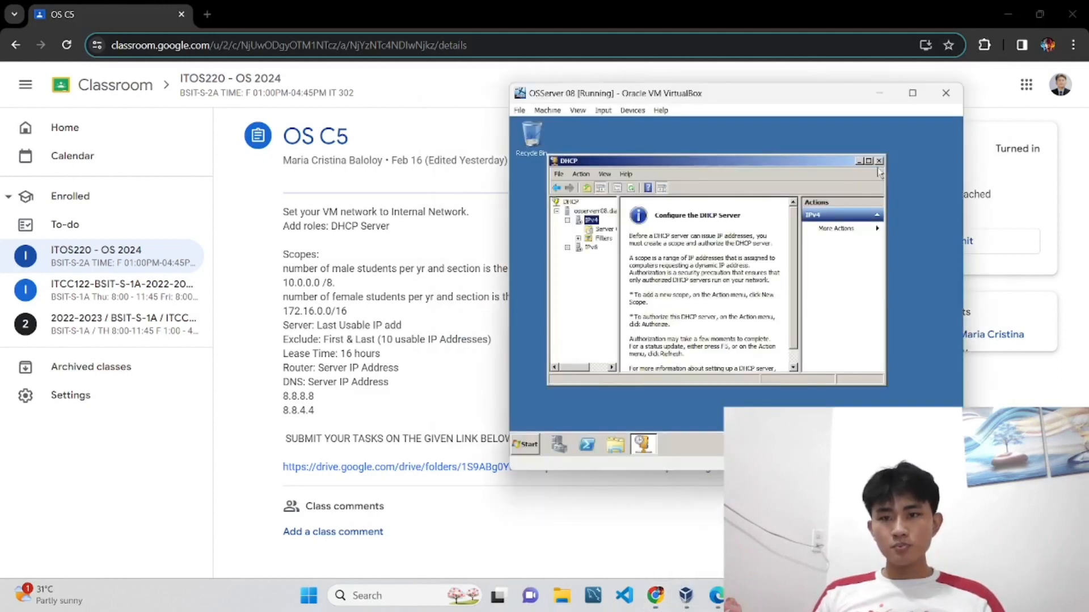
click(879, 162)
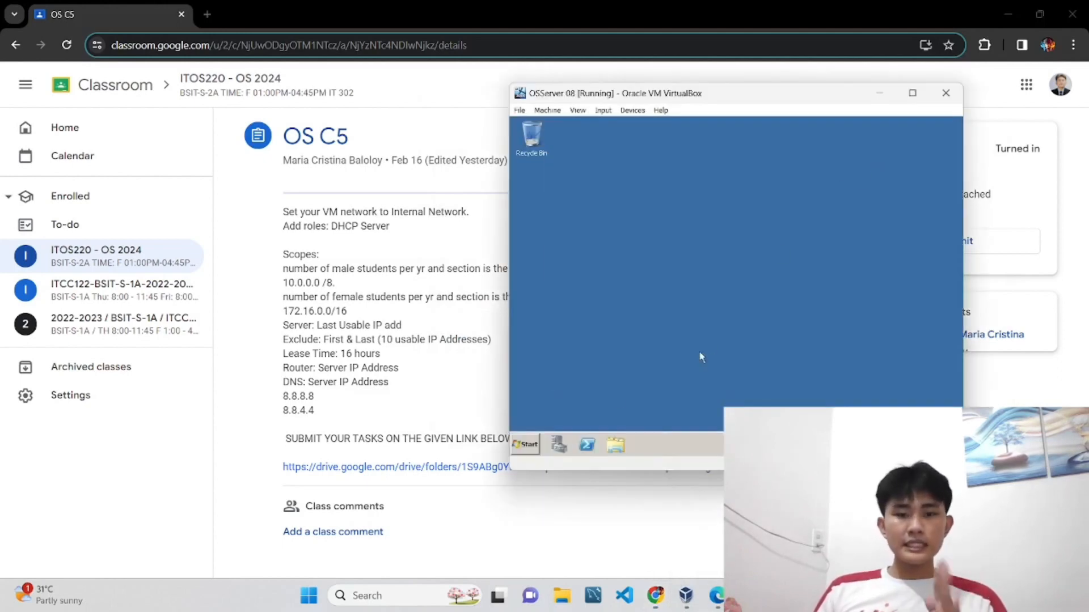
click(528, 445)
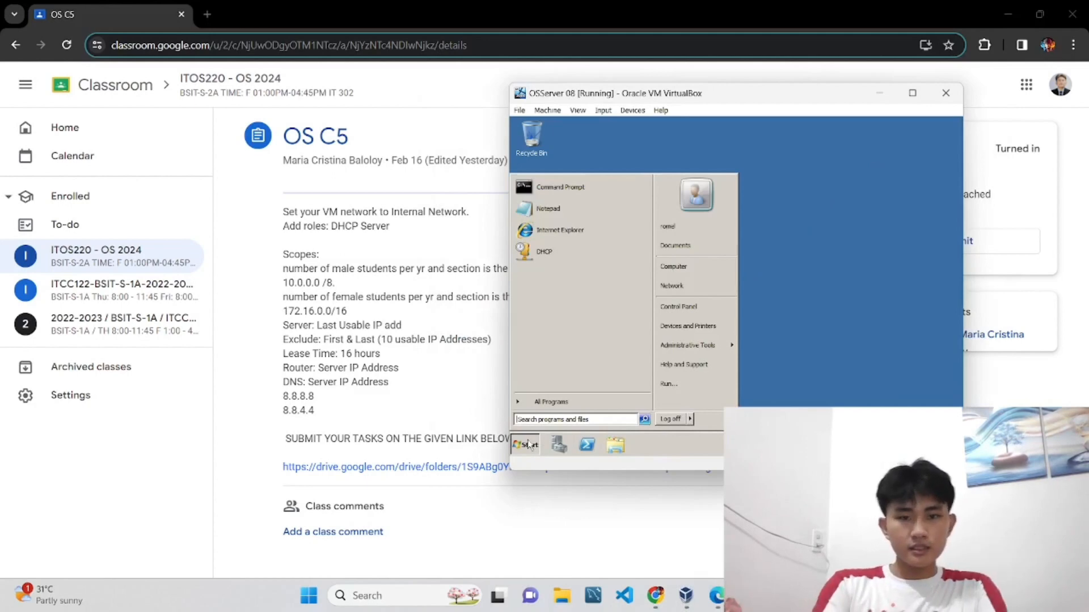
text(dhcp)
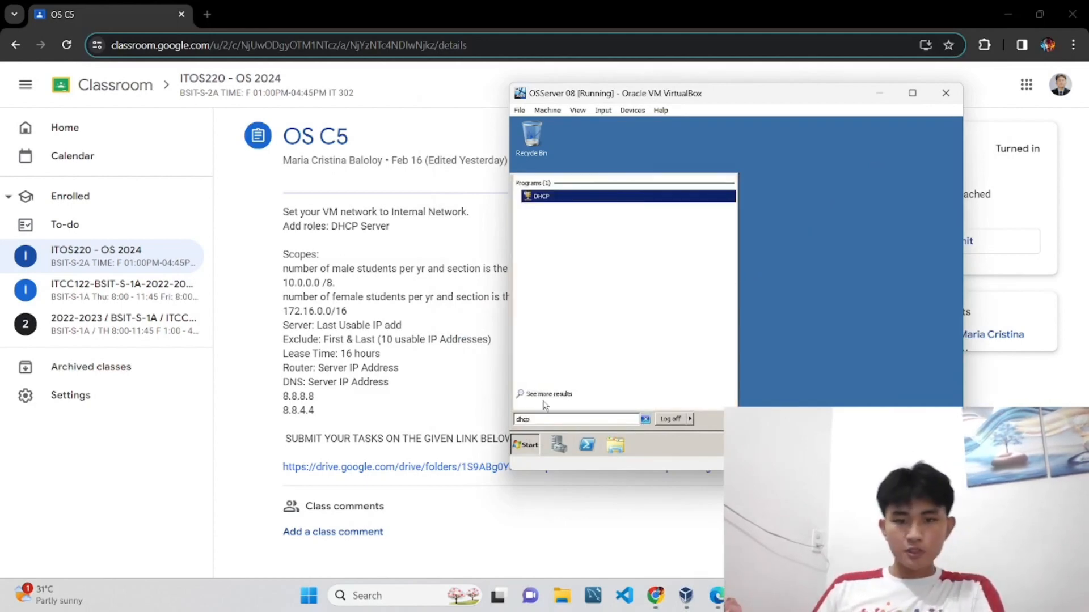
click(541, 197)
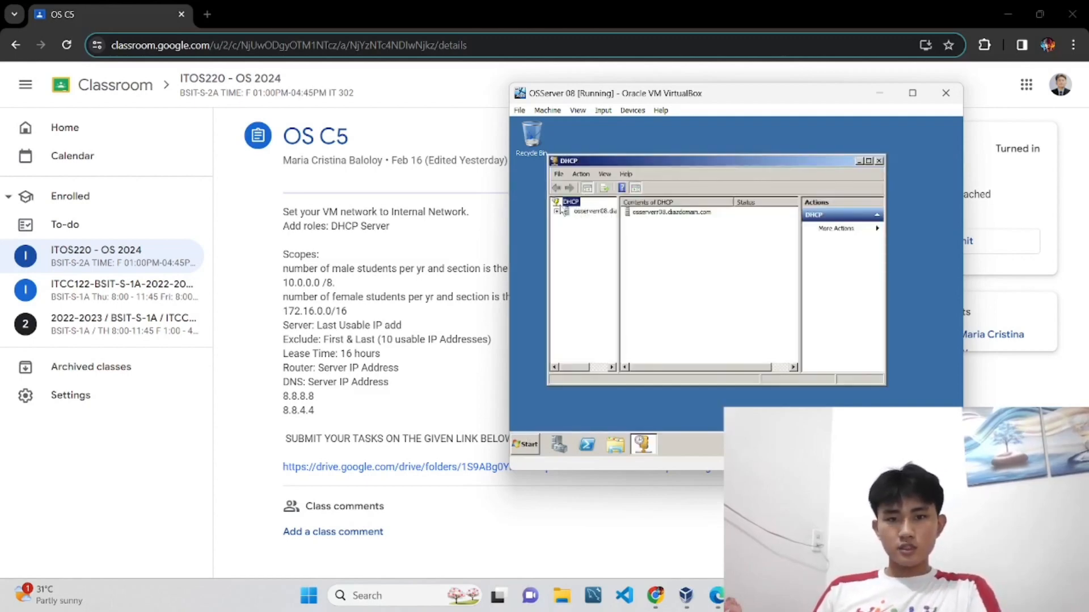
Step: Expand the DHCP server's tree and start a new scope for IPv4
click(557, 211)
click(589, 220)
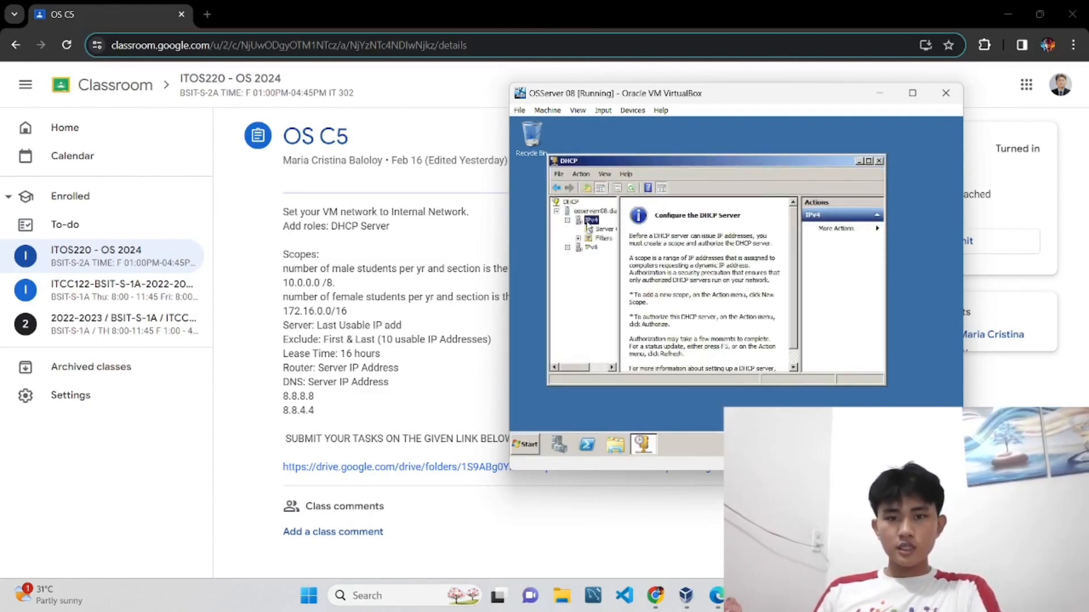
right_click(588, 223)
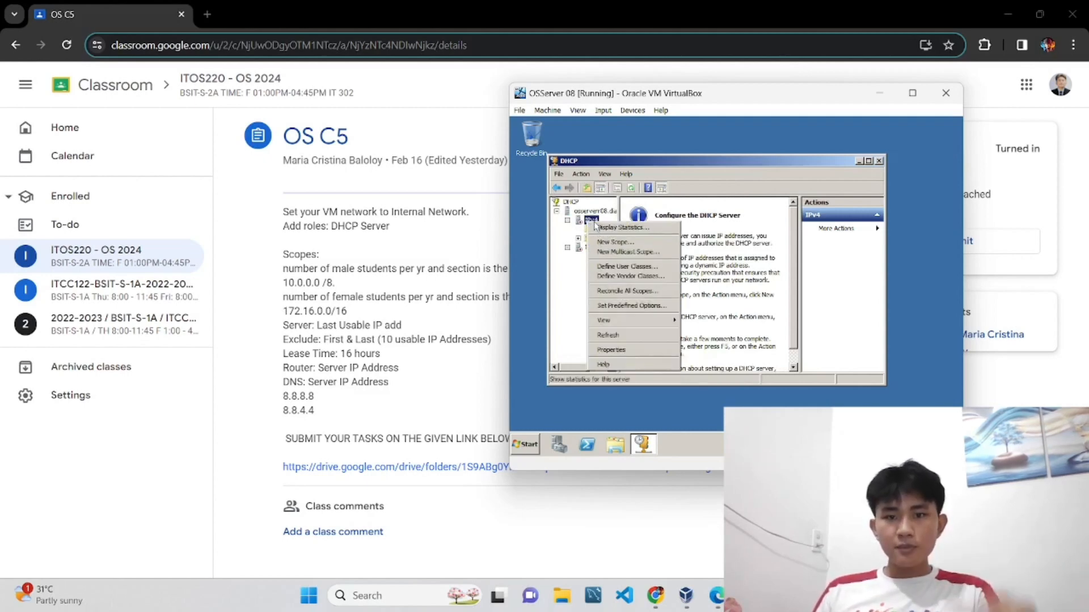
click(613, 241)
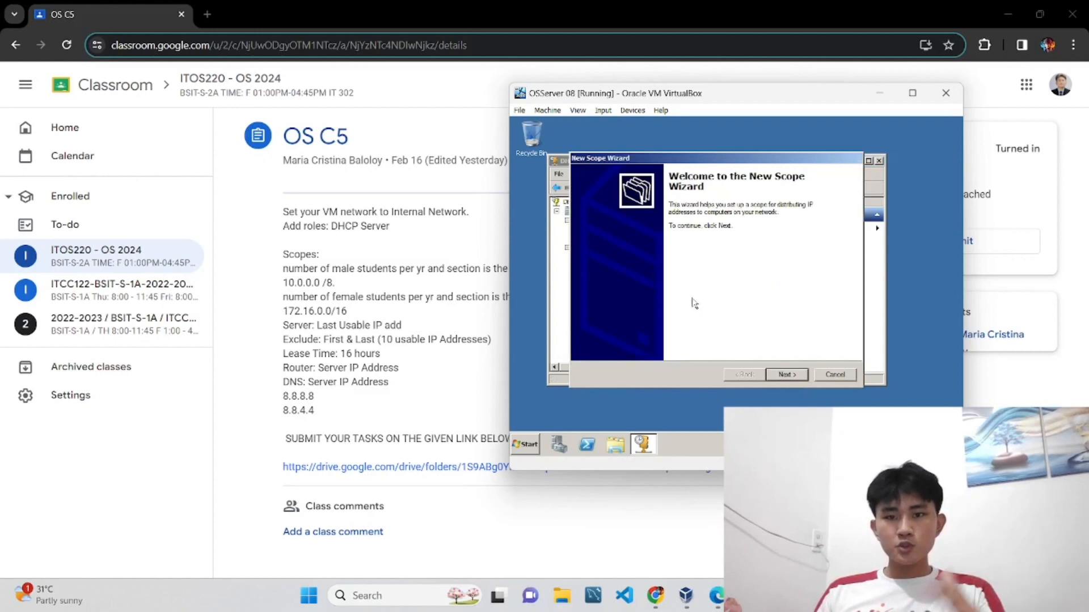
Step: Name the new scope Male and give it the description BSITS1A
click(782, 374)
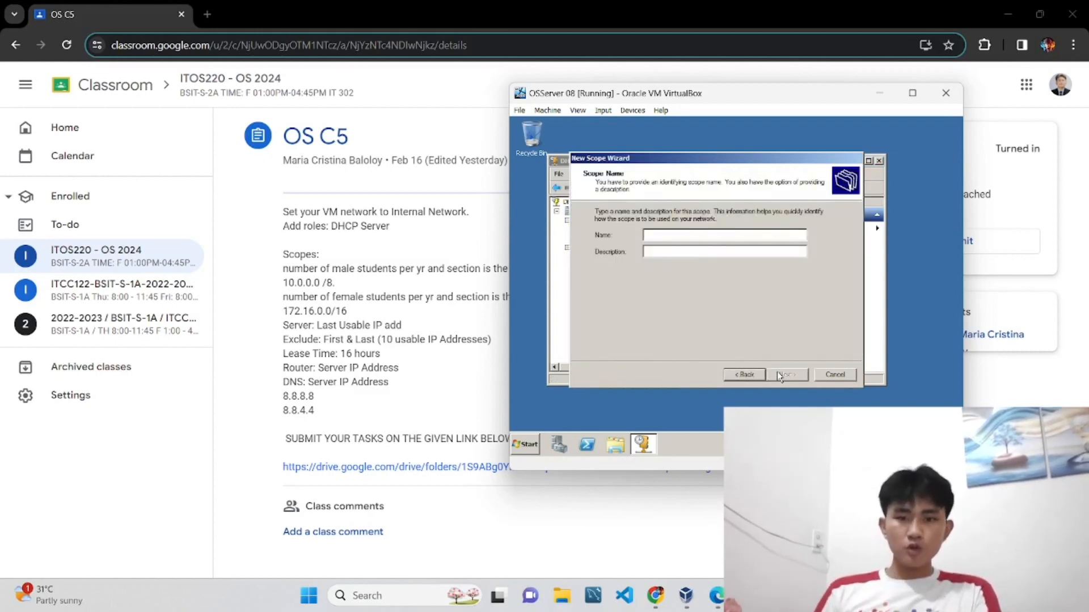
text(Male)
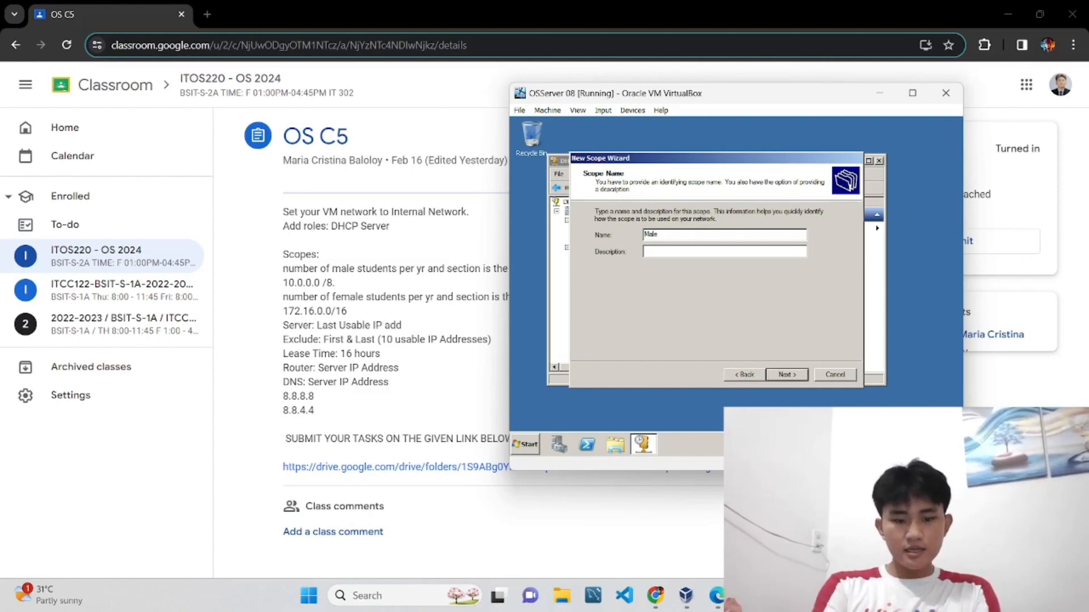
key(Tab)
text(BSITS)
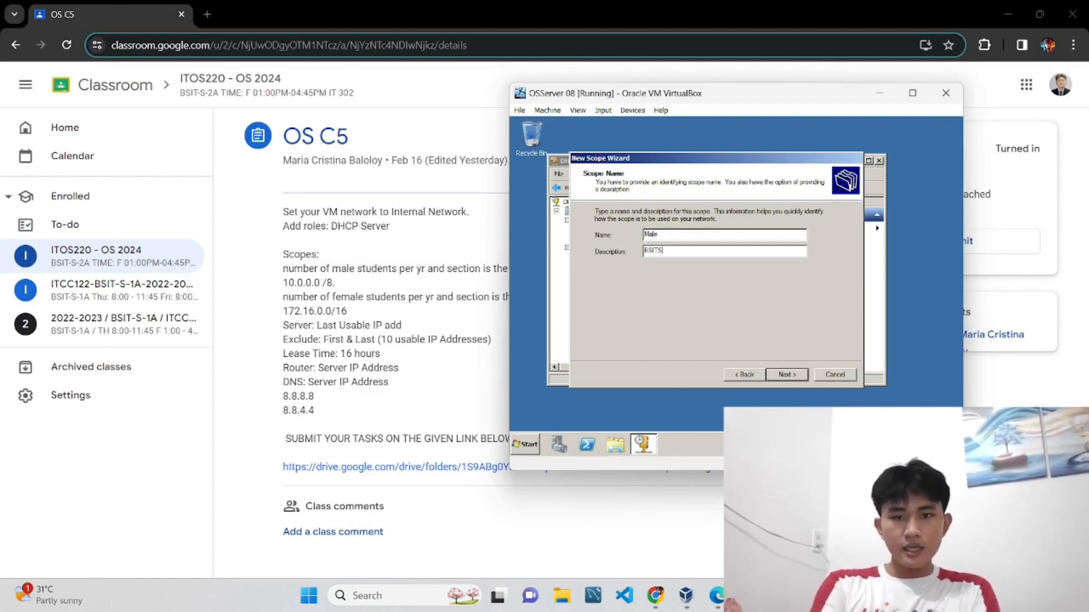
text(1A)
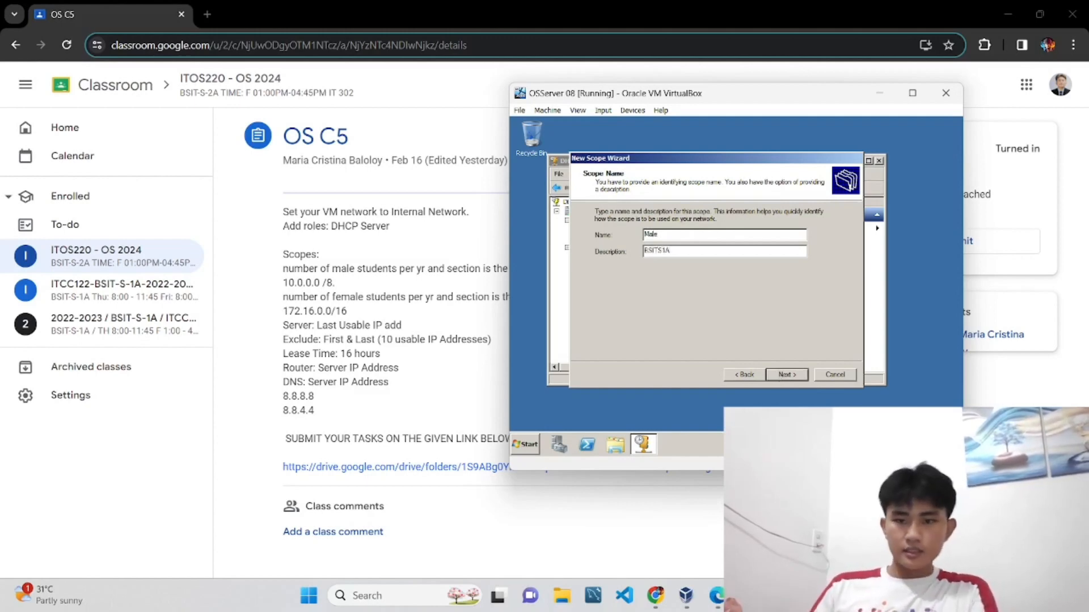
click(788, 375)
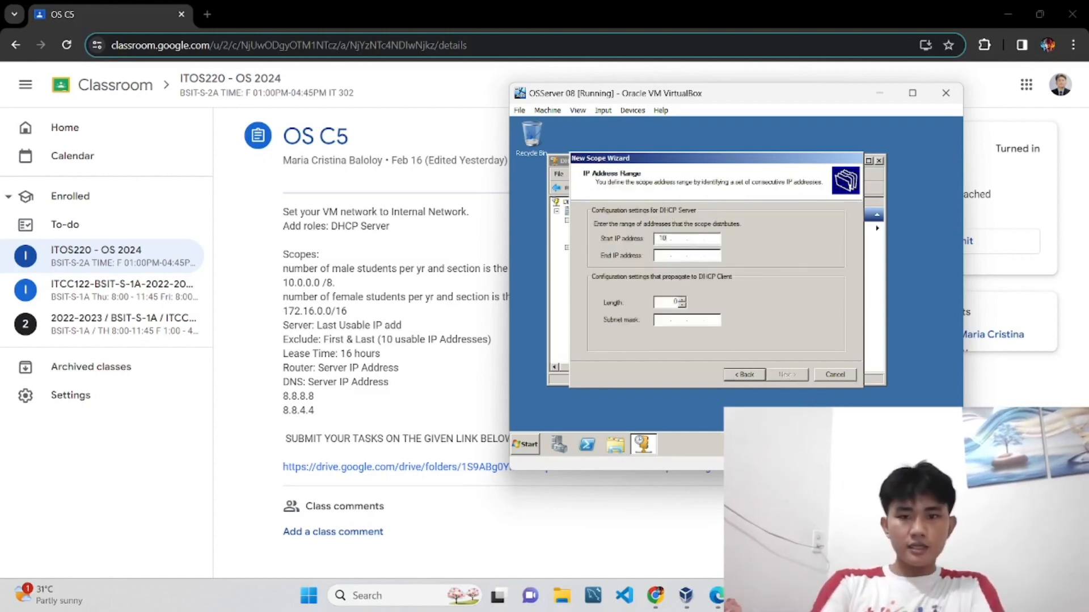
Step: Set the scope's IP address range from 10.0.0.1 to 10.0.0.36
text(100)
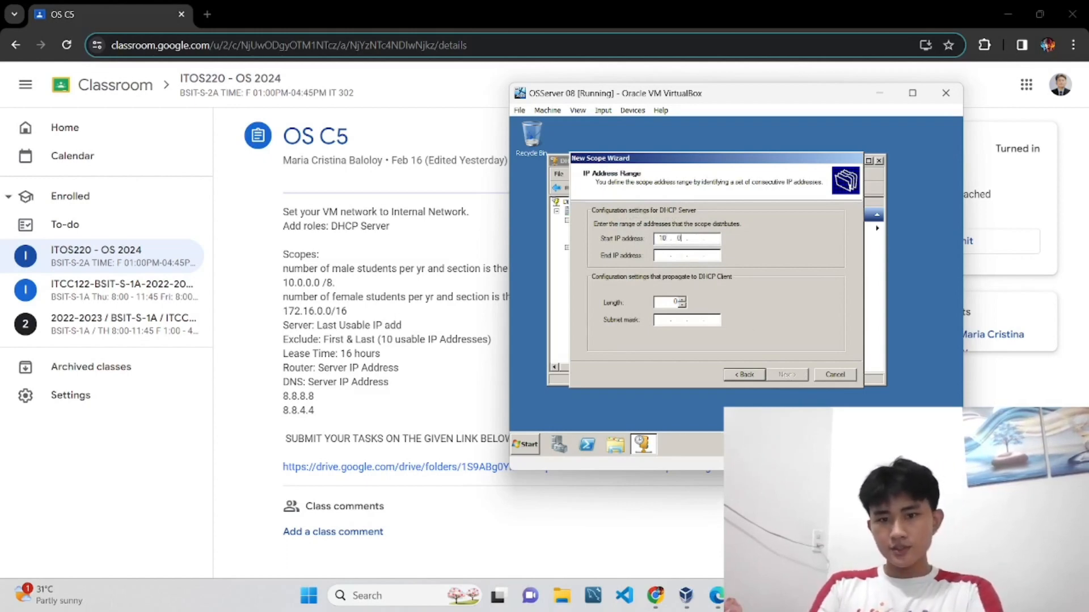
click(664, 254)
text(10...)
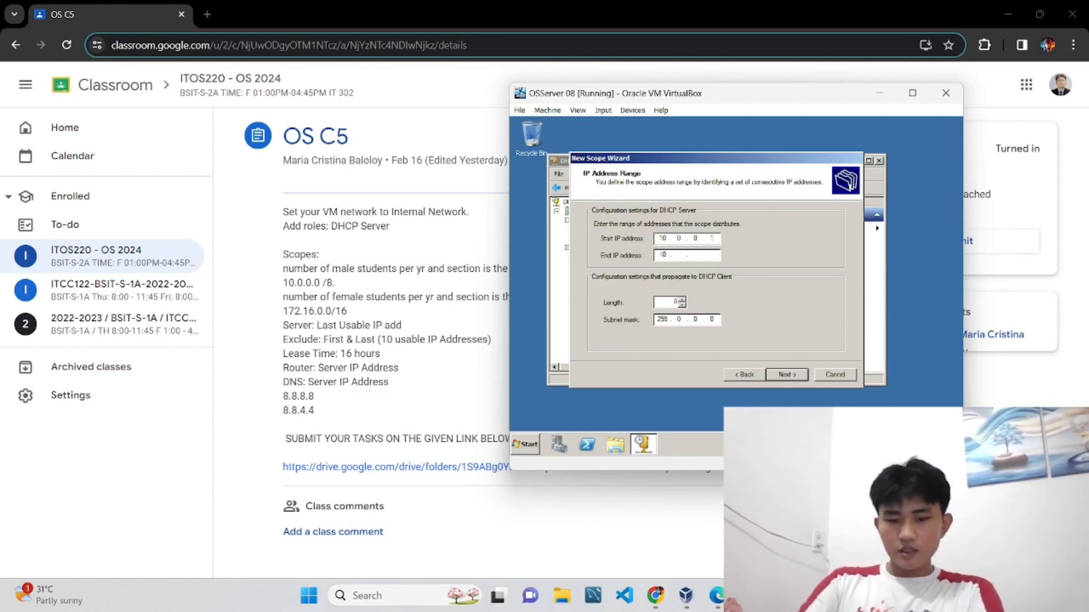
text(0 . )
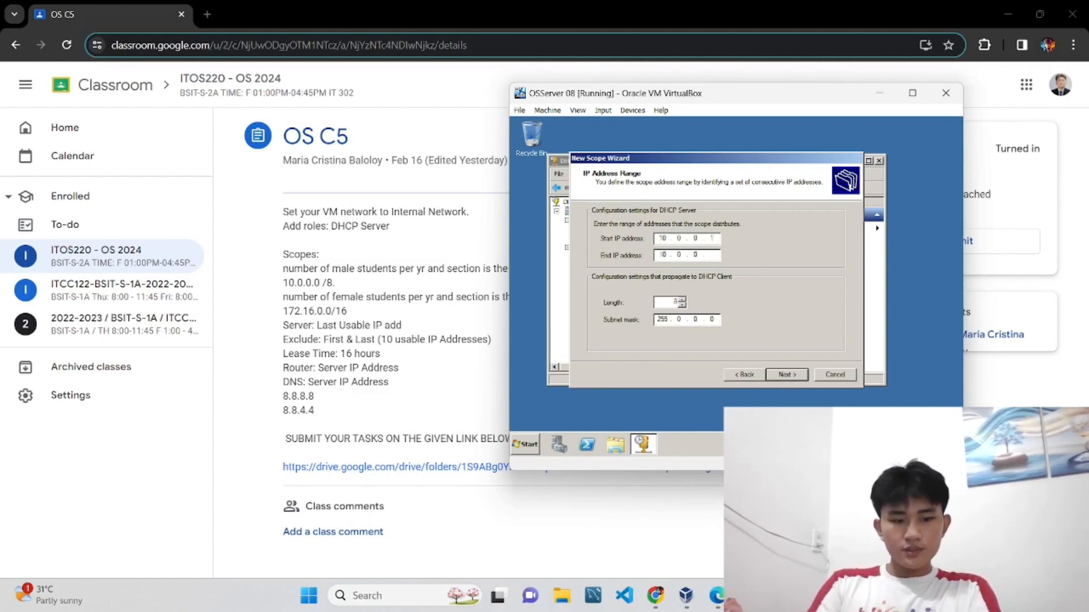
text(30)
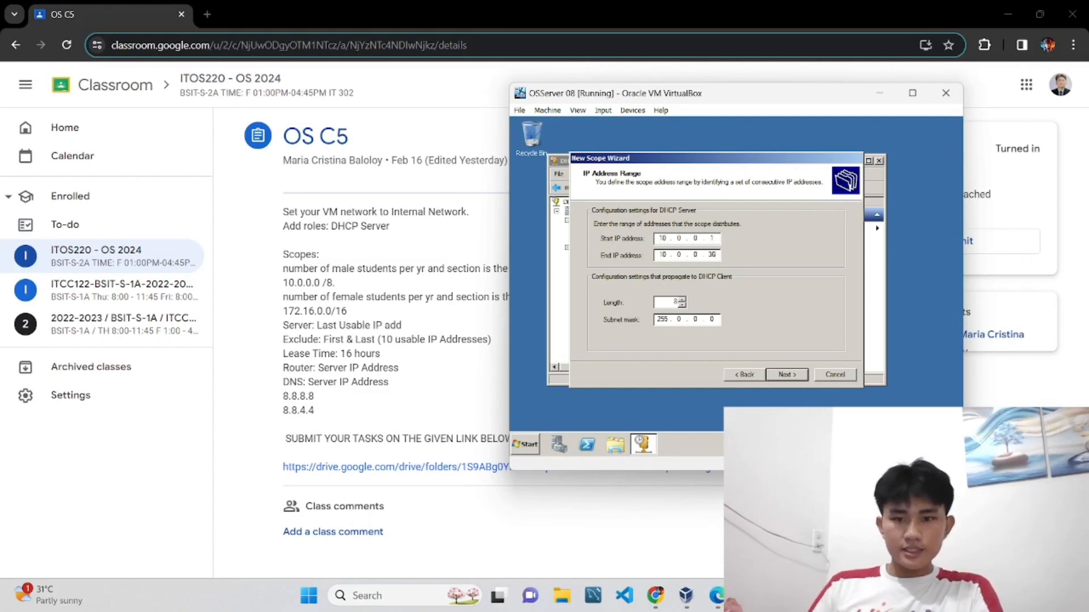
click(786, 374)
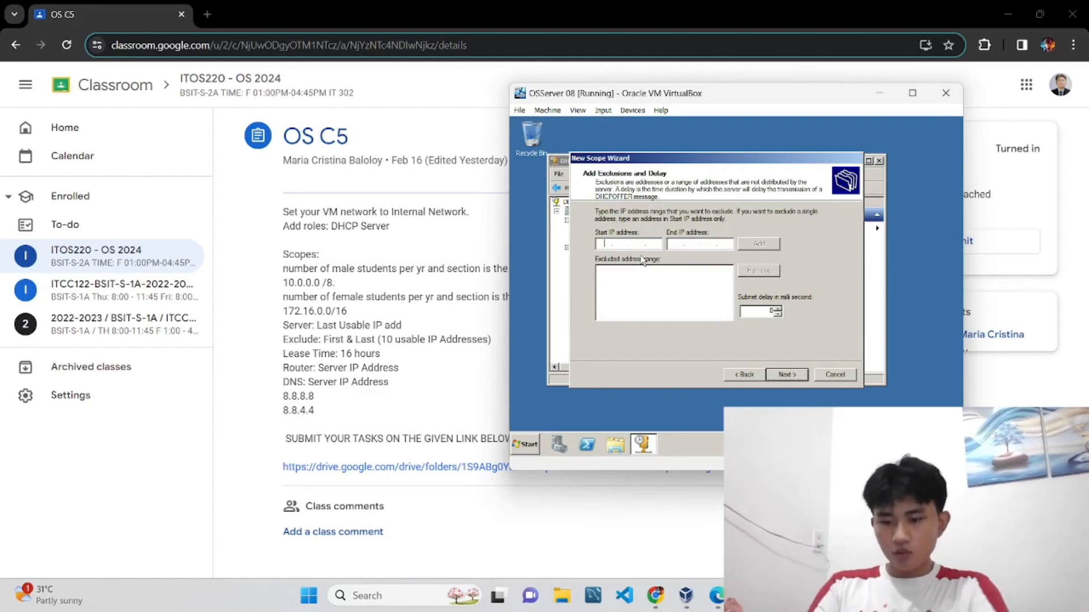
Step: Add the address range 10.0.0.1 to 10.0.0.36 as an exclusion for the scope
text(10.0.0.1)
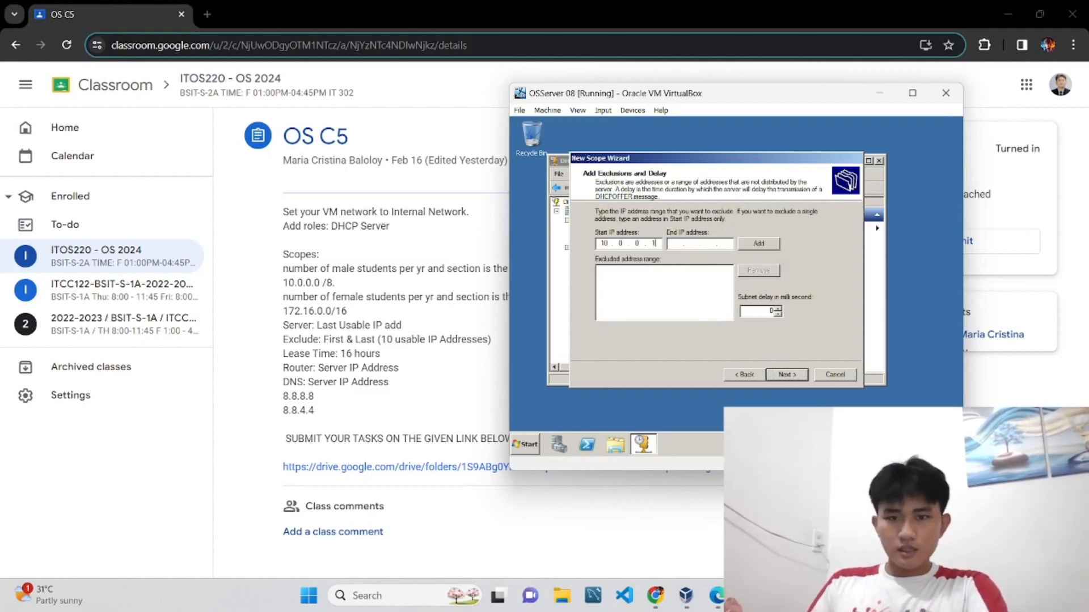
click(670, 243)
text(10 . 0 . 0 .)
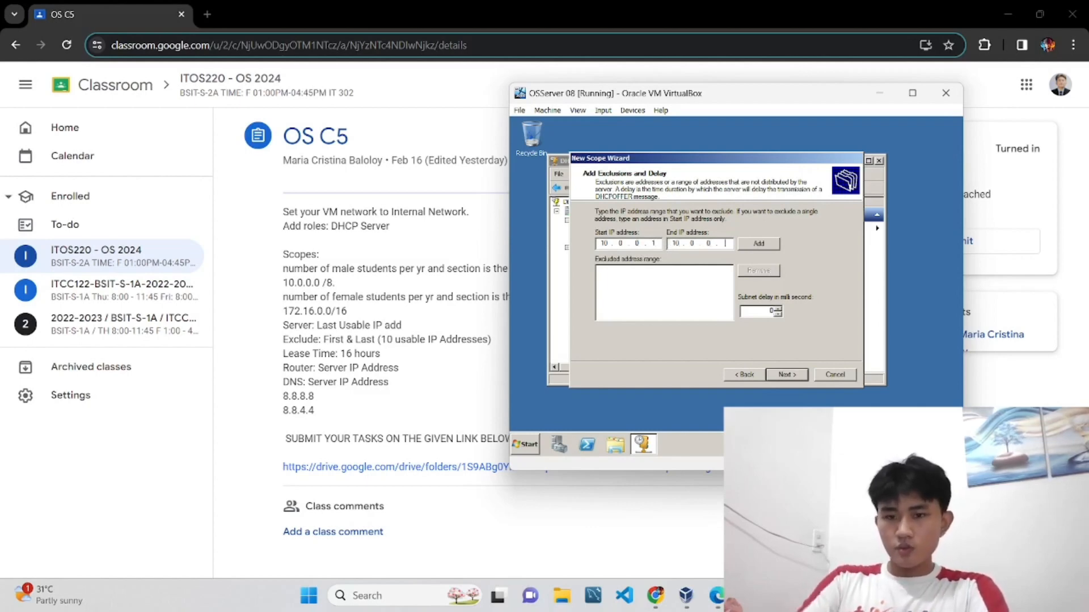
text( 36)
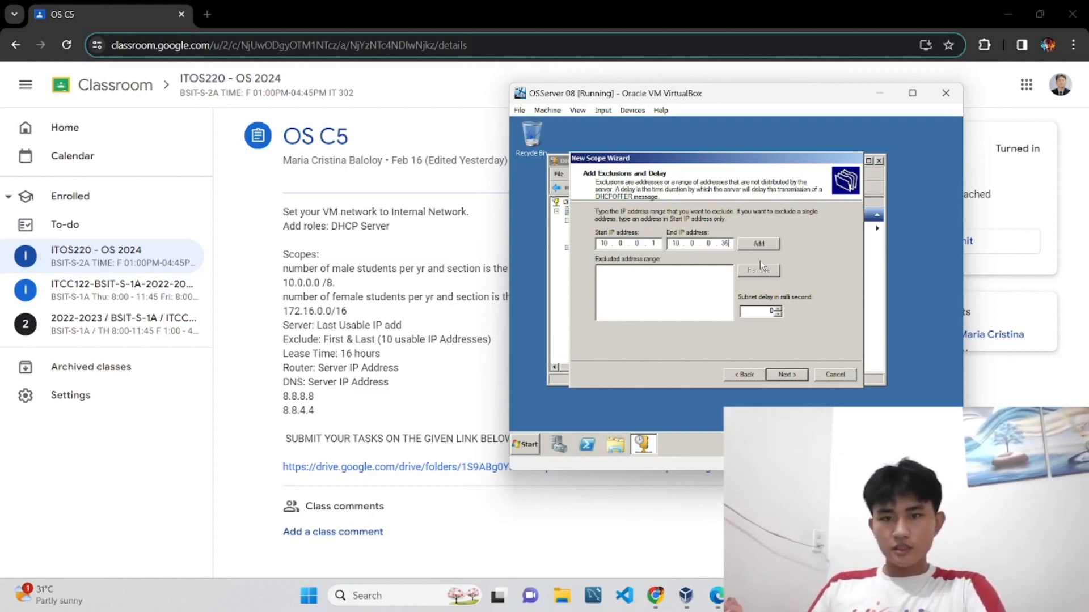
click(758, 243)
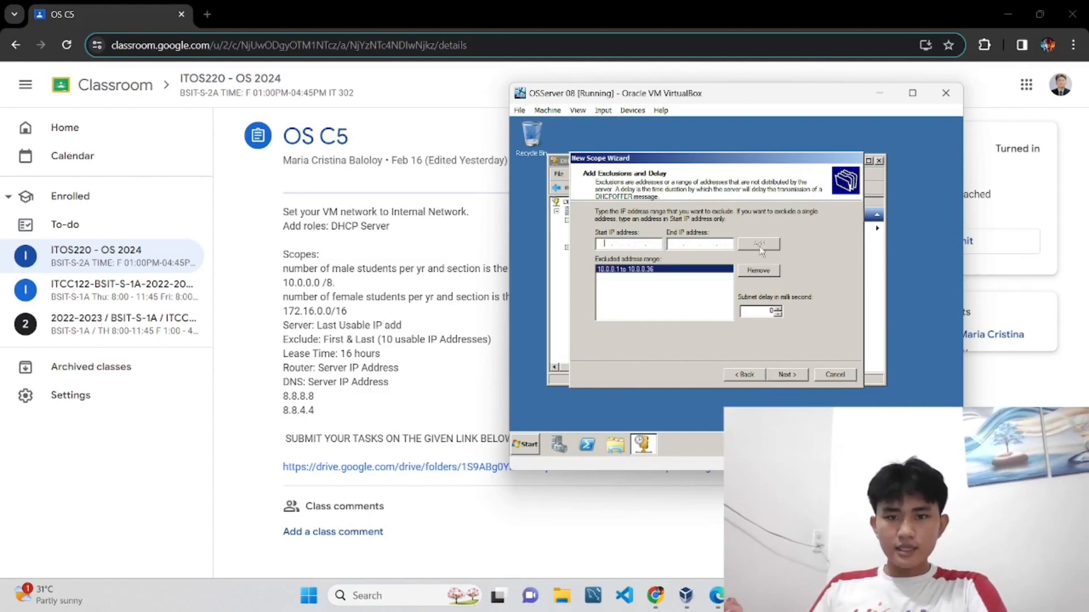
click(787, 376)
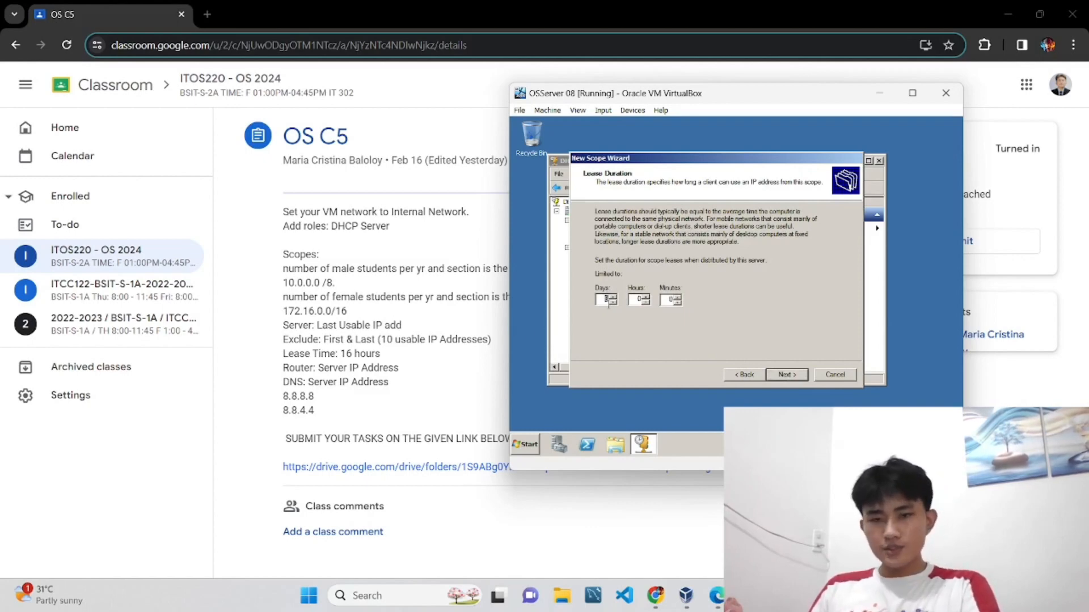
Step: Set the lease duration to 0 days and 16 hours, checking it against the lease time in the assignment
text(0)
click(640, 299)
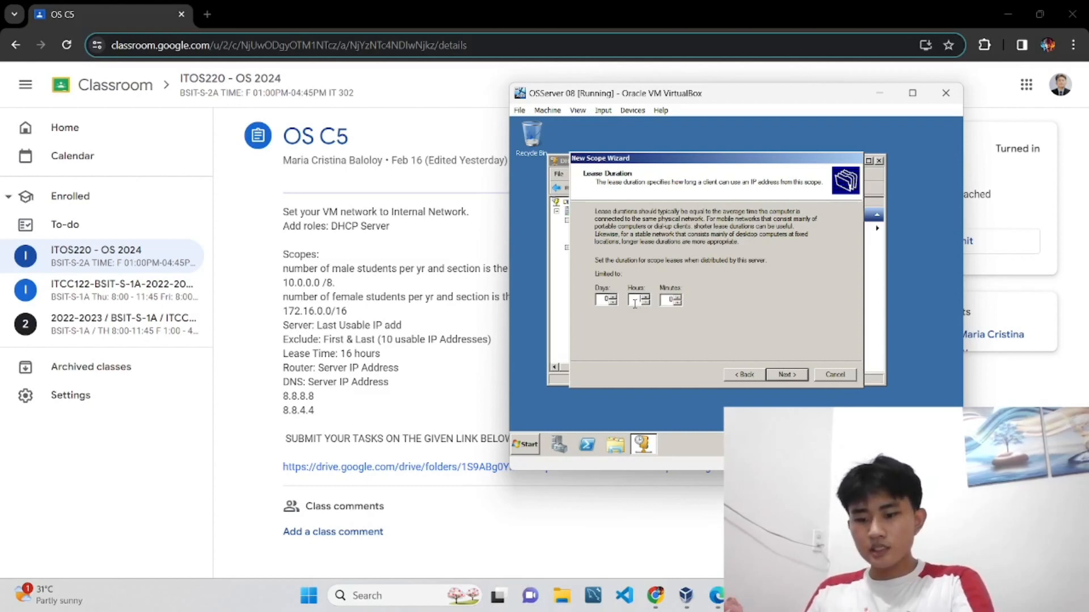
text(16)
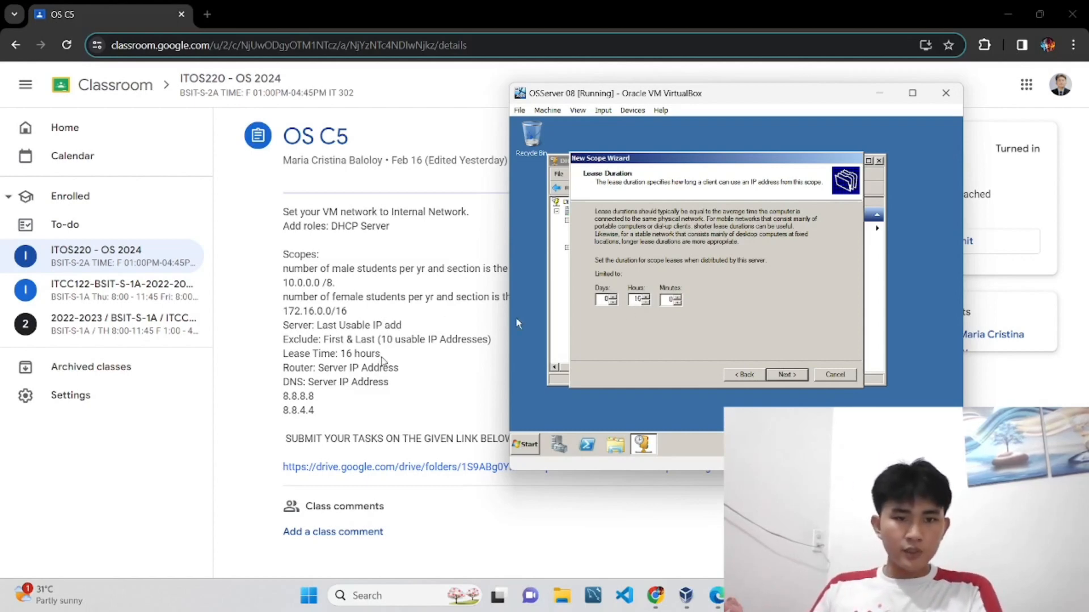
drag(380, 355, 313, 354)
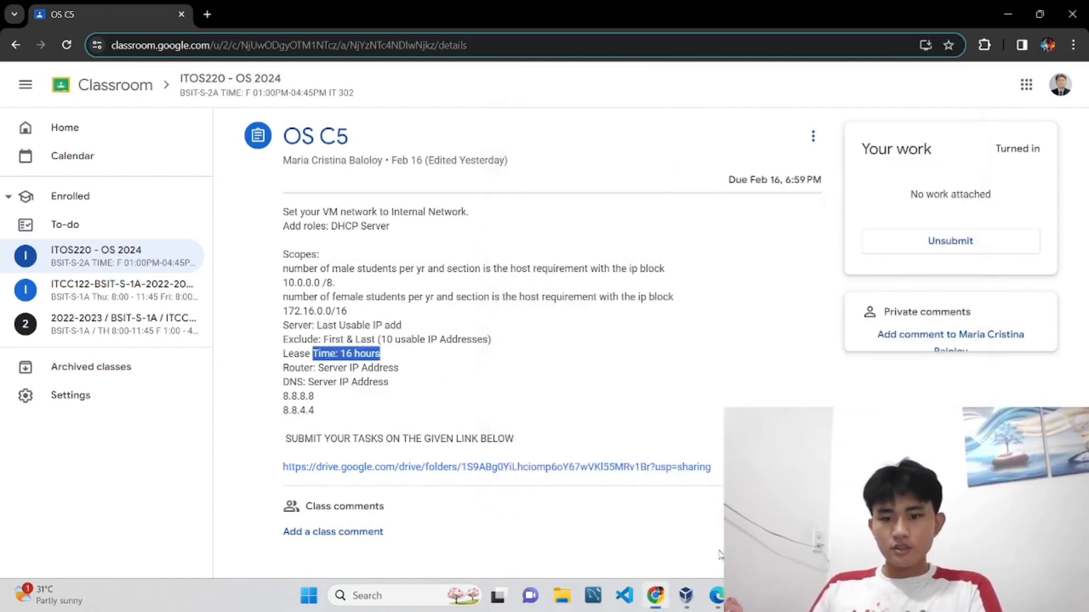
click(748, 595)
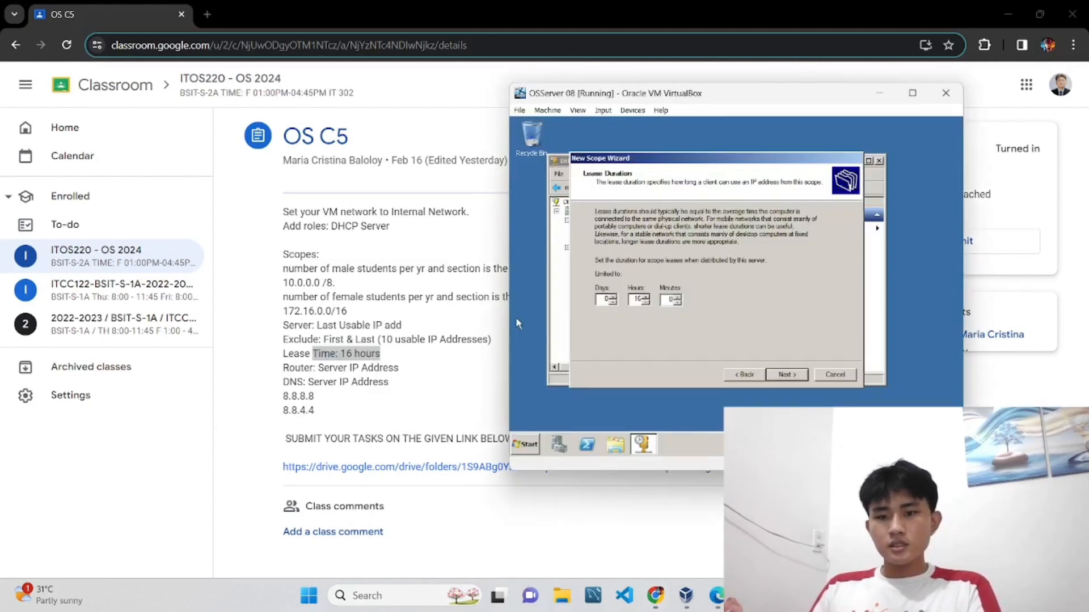
click(783, 379)
Step: Continue to the scope's router options and add 8.8.8.8 as a default gateway address
click(786, 374)
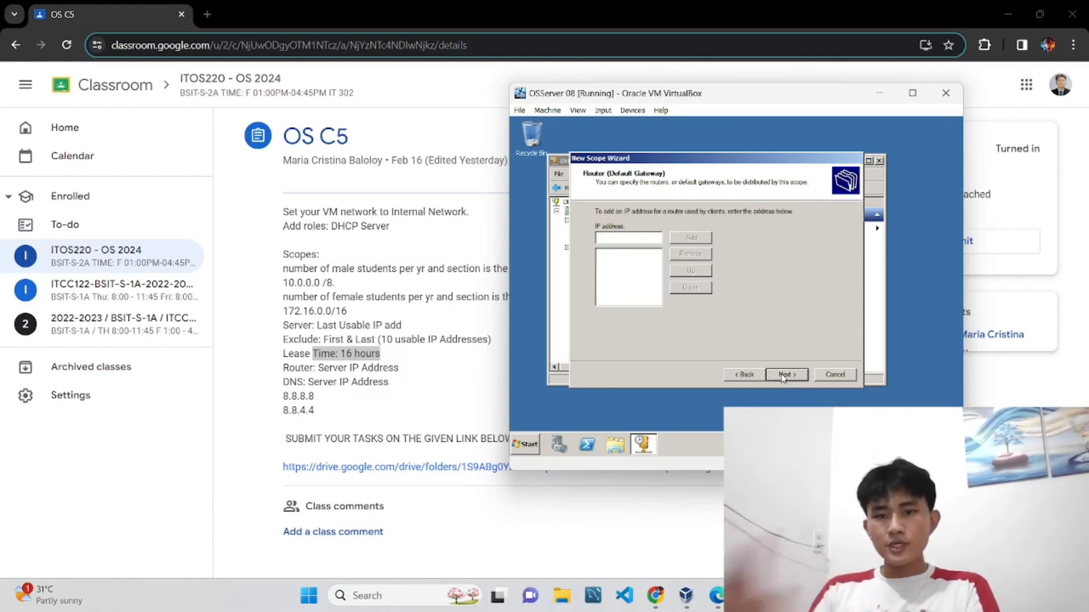
text(8.)
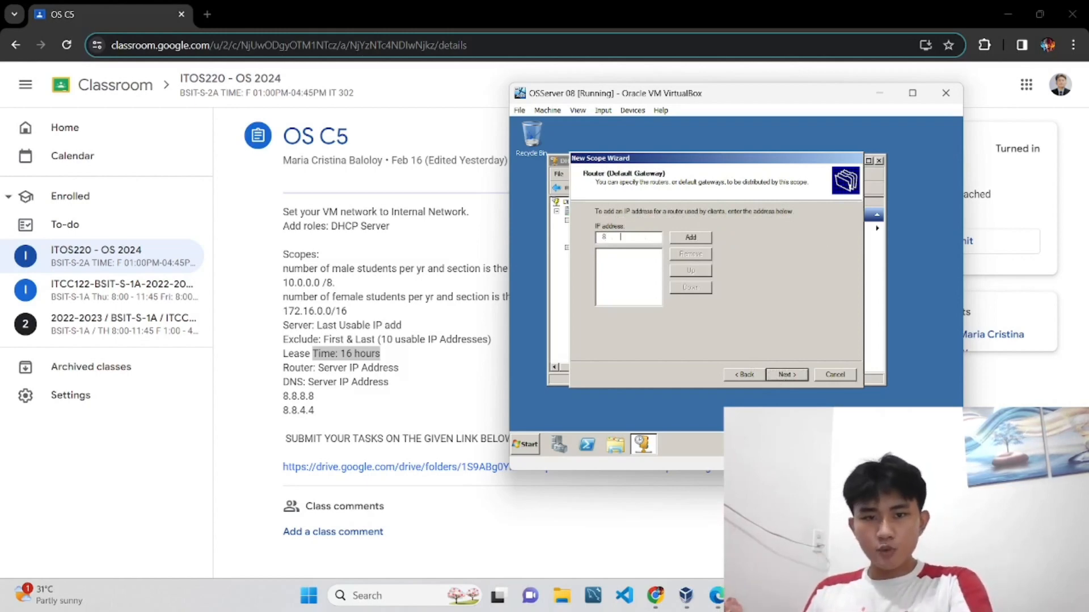
text(8.8.)
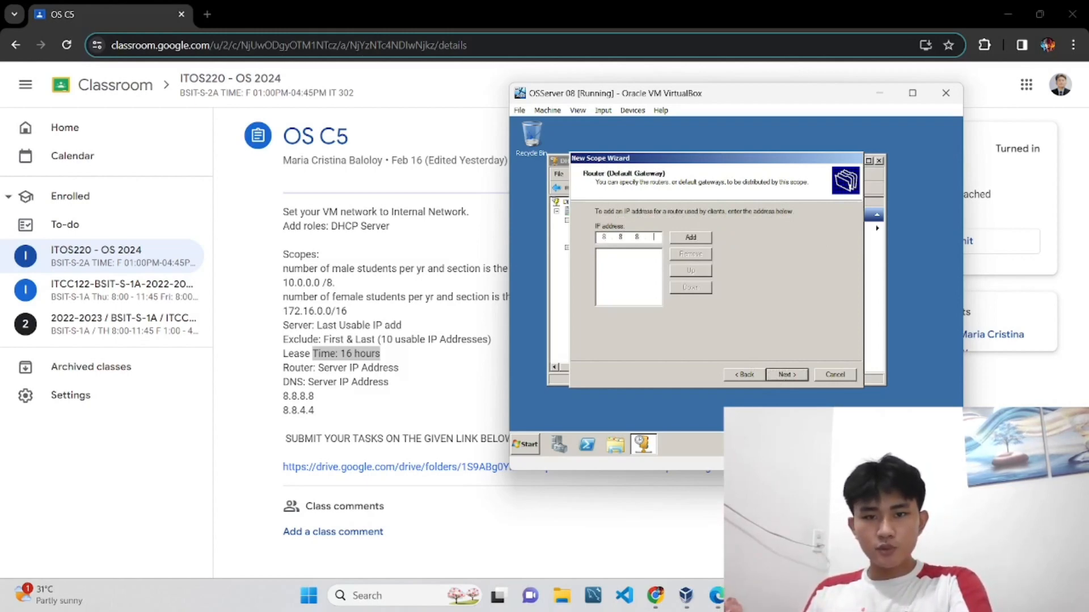
text(8)
click(691, 237)
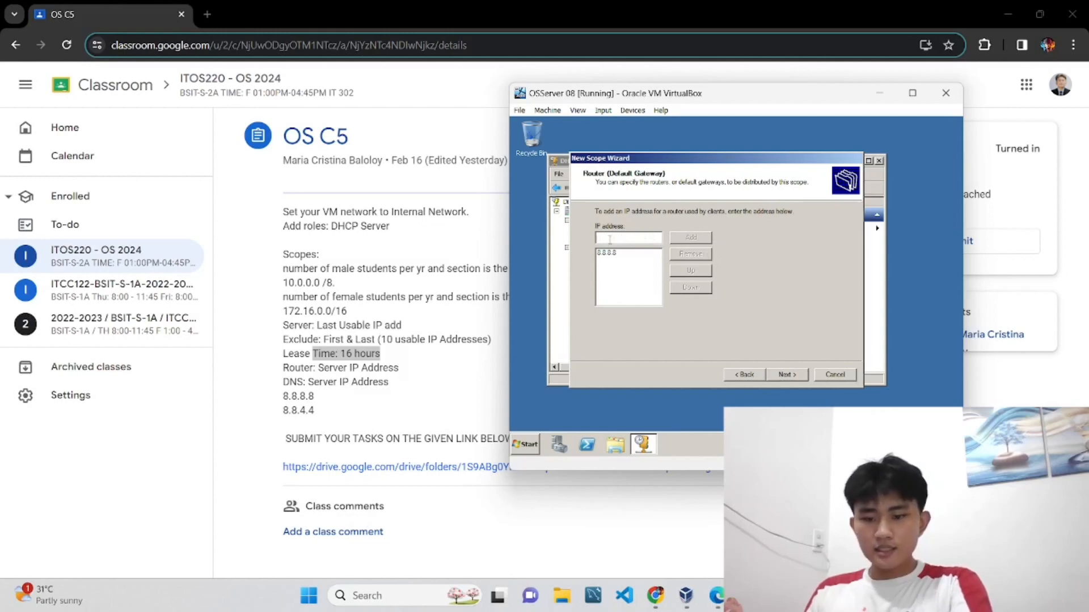
Step: Add 8.8.4.4 as a second default gateway address for the scope and continue to the DNS settings
text(8.8.4.4)
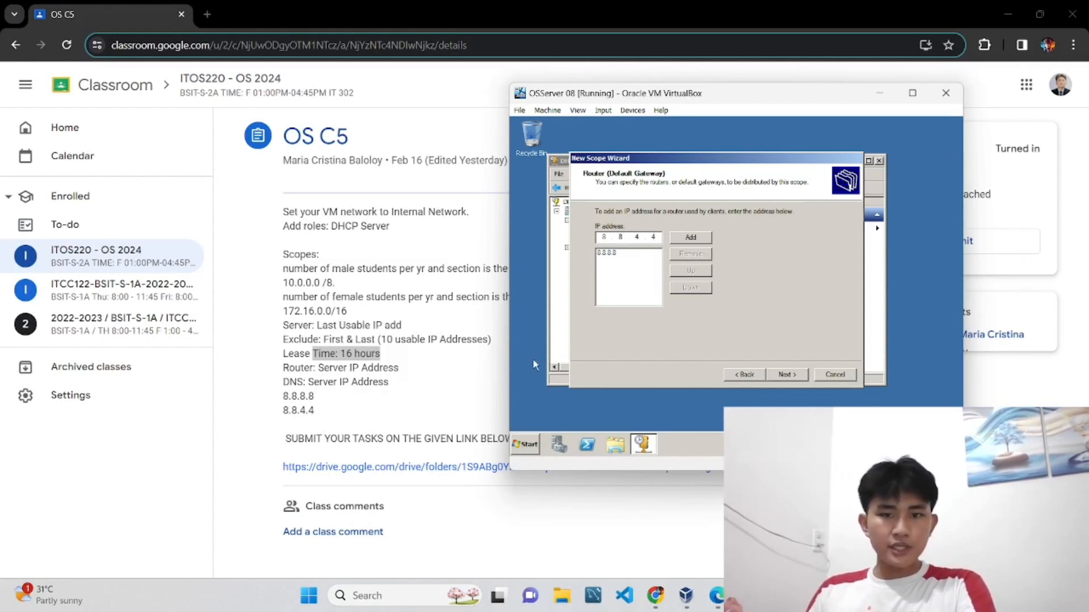
click(691, 237)
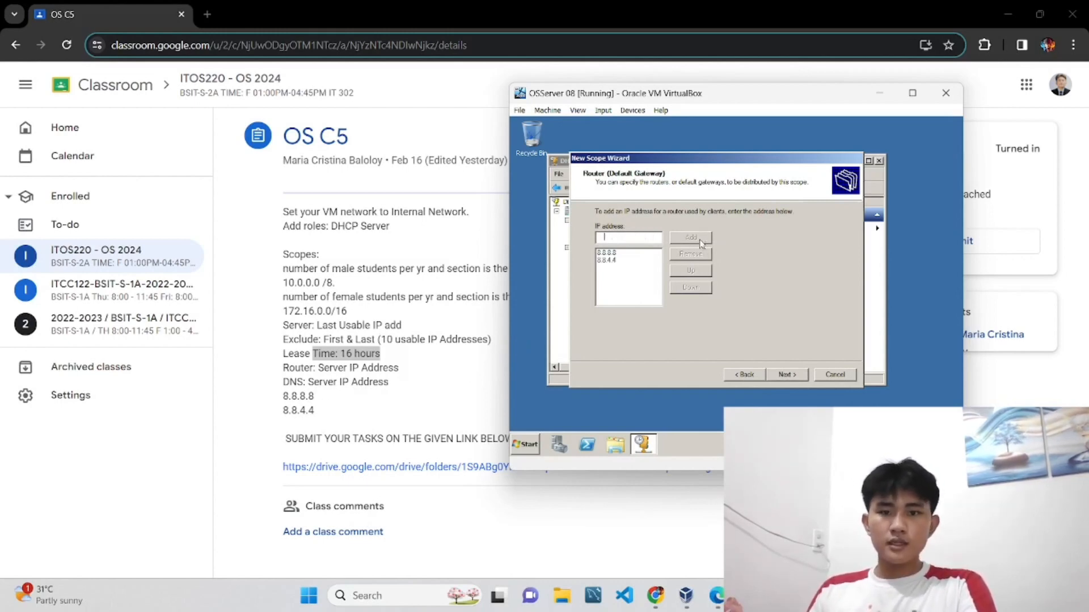
click(787, 375)
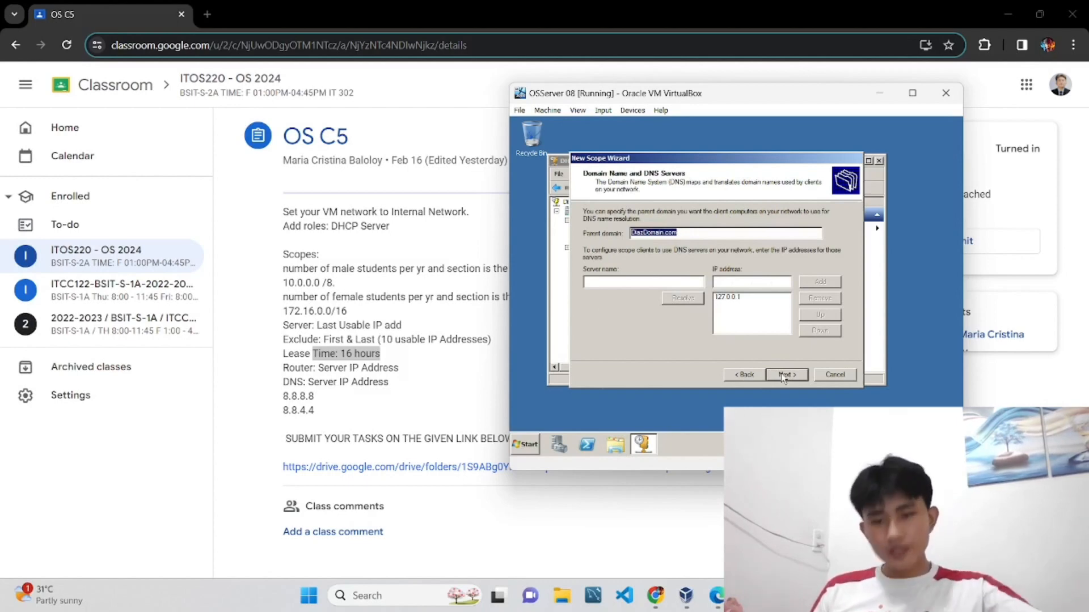
Step: Accept the default DNS and WINS server settings, activate the scope immediately and finish creating it
click(785, 375)
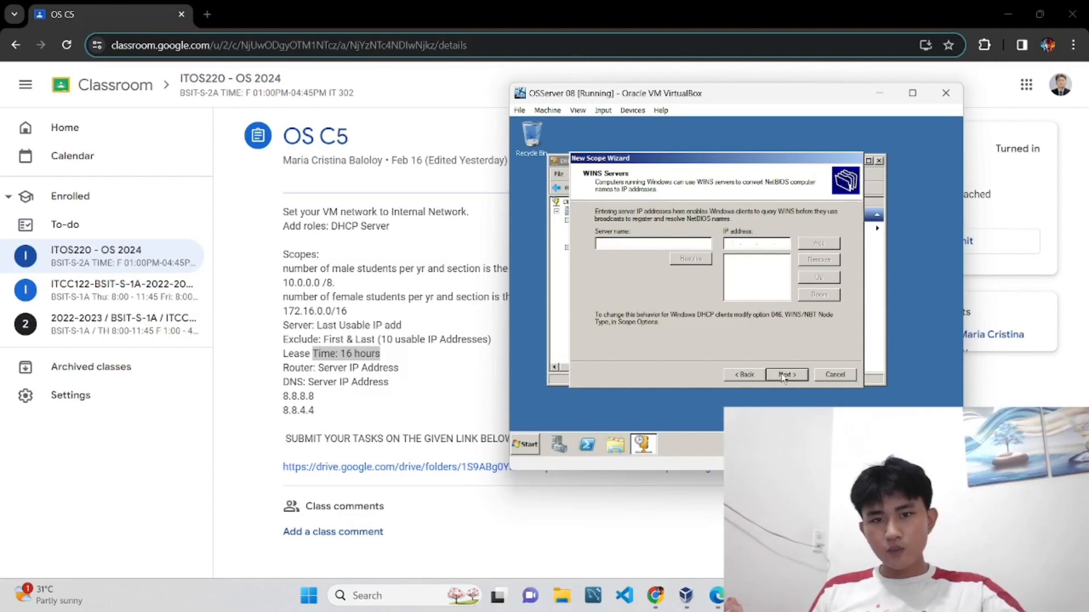
click(783, 376)
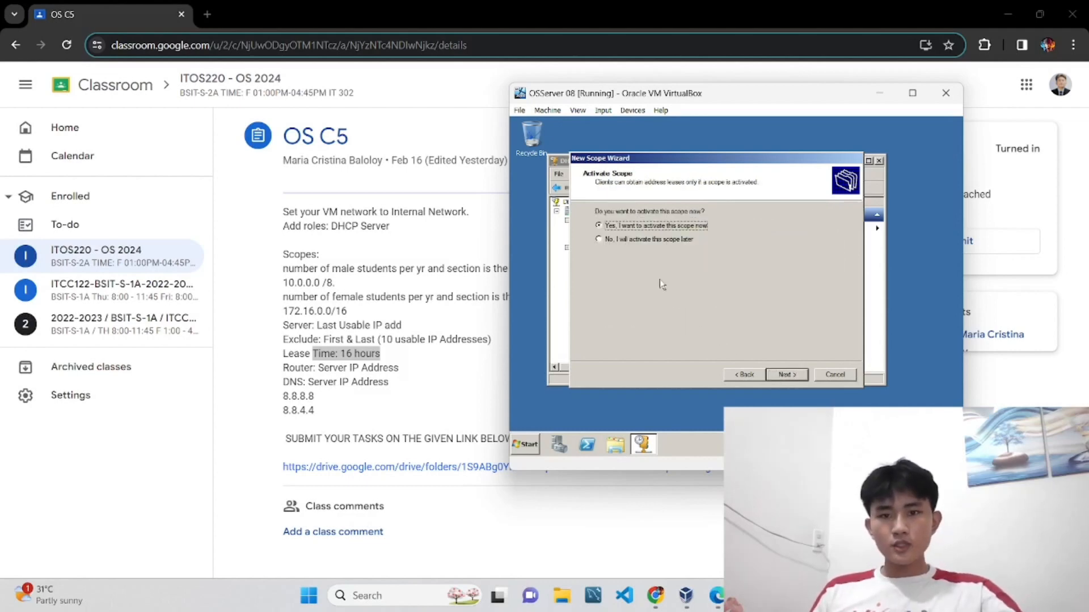
click(790, 381)
click(790, 379)
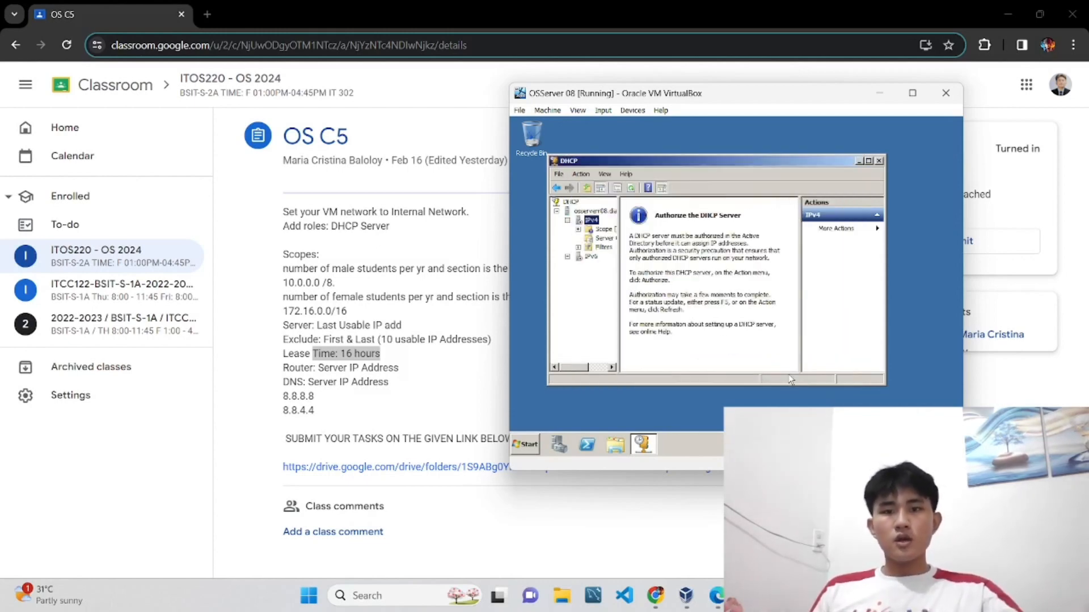
Step: Start a new IPv4 scope named Female with the description BSITS1A and continue to its IP address range
drag(619, 255, 673, 260)
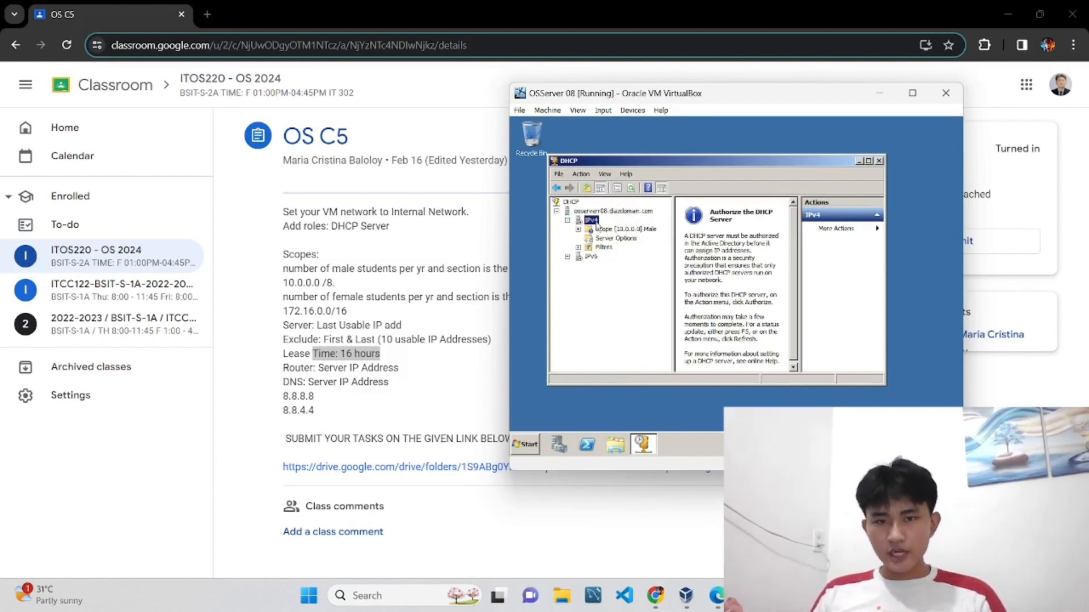
right_click(590, 220)
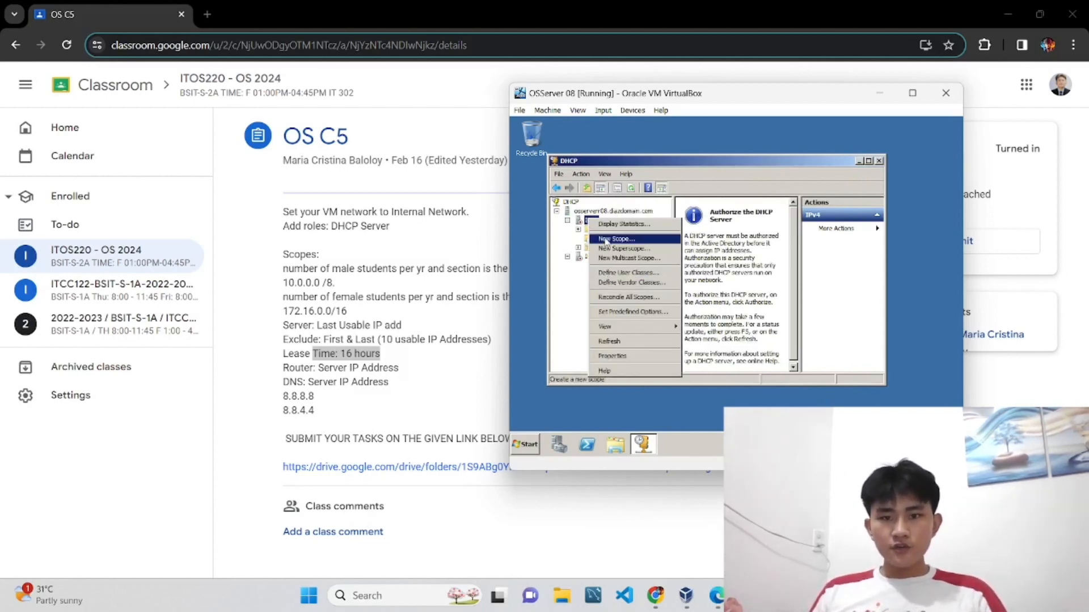
click(606, 240)
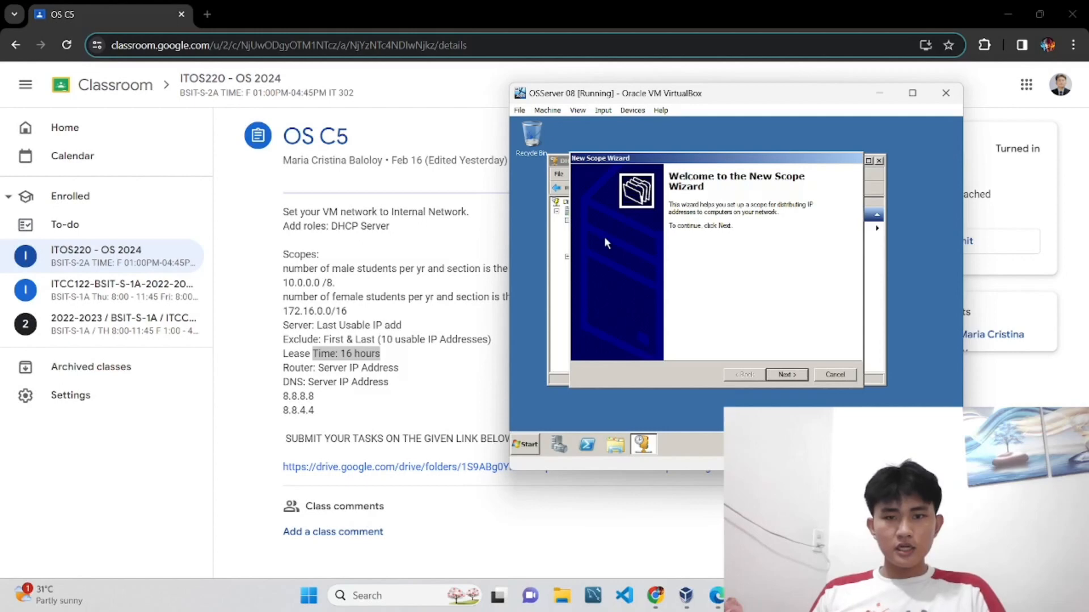
click(778, 374)
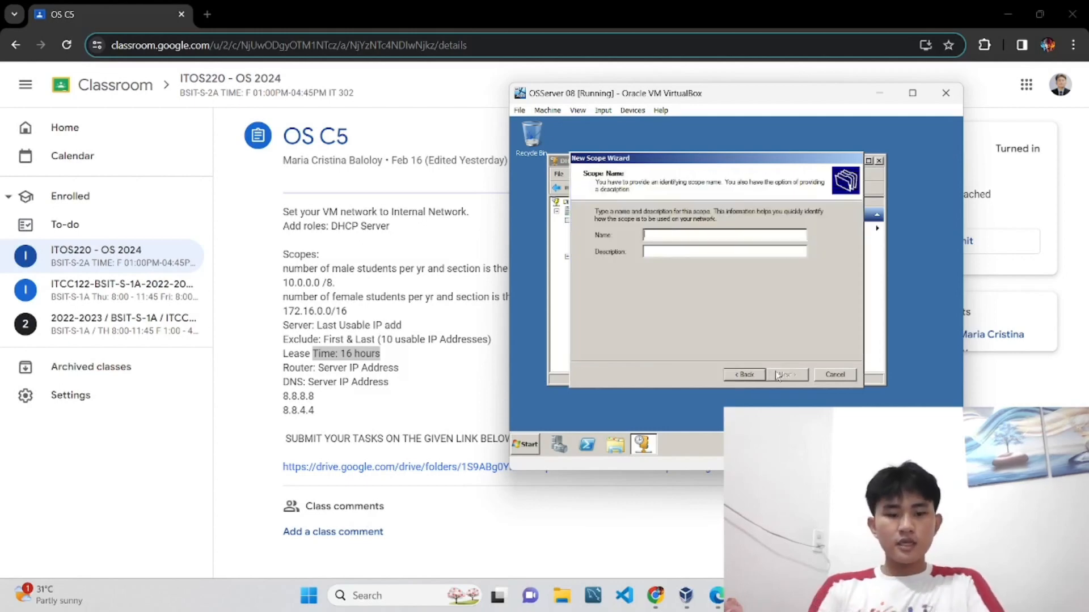
text(Female)
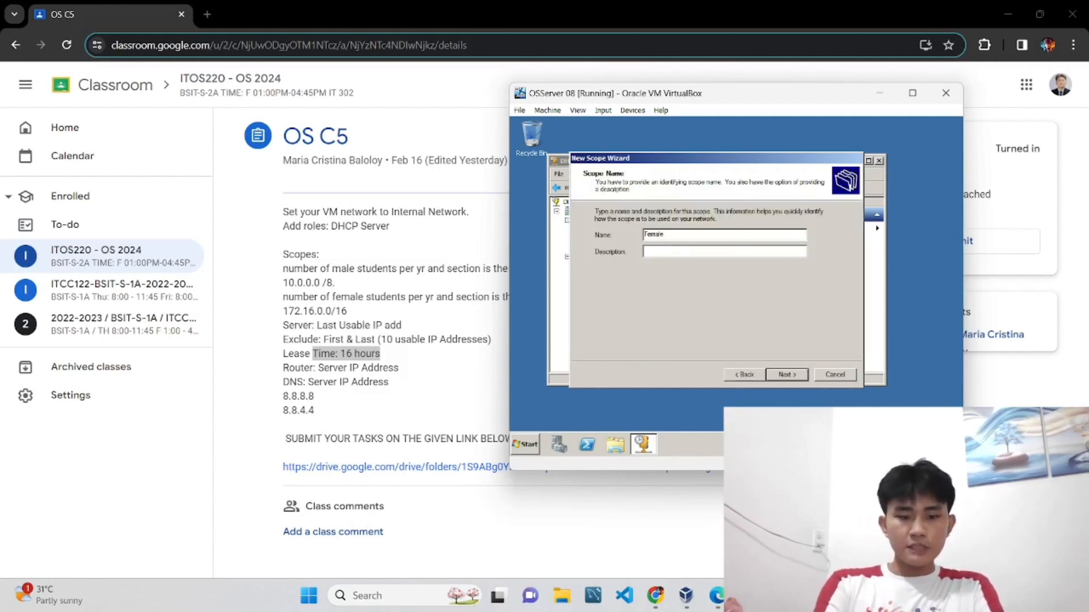
key(Tab)
text(BSIT)
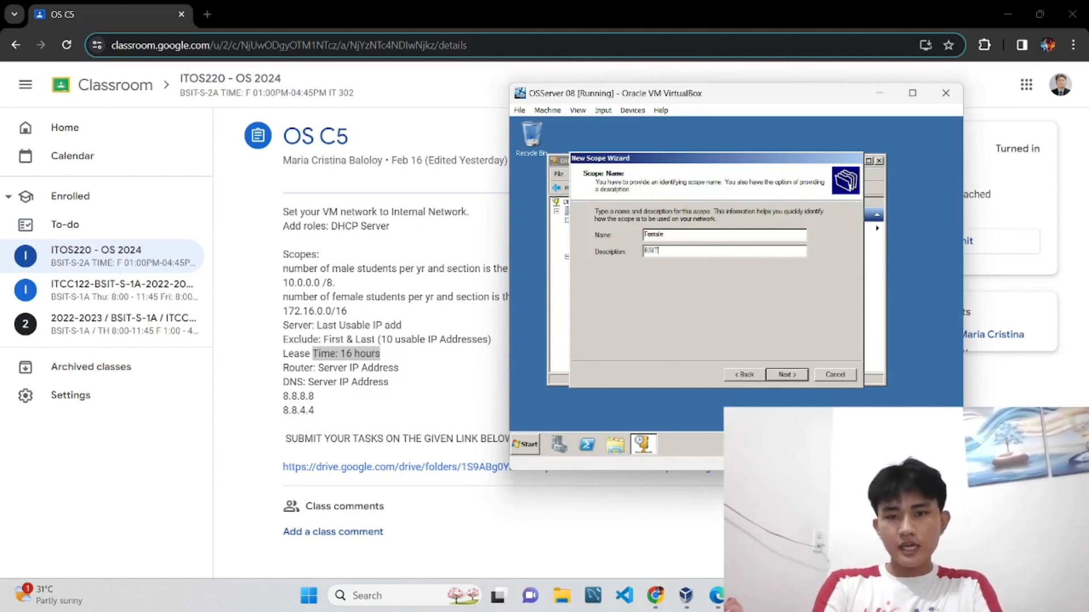
text(S1A)
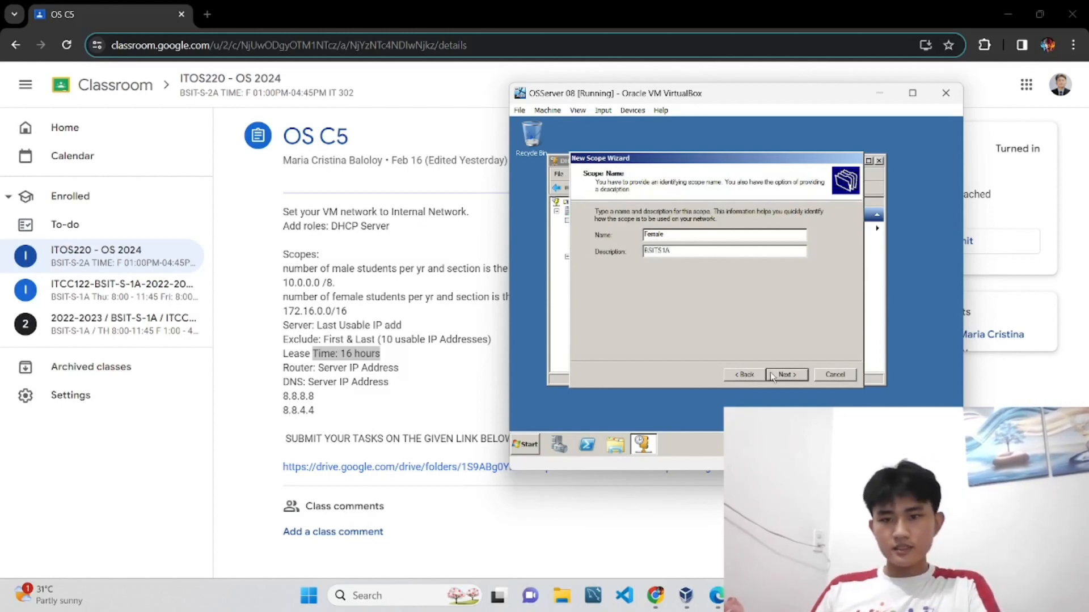
click(772, 376)
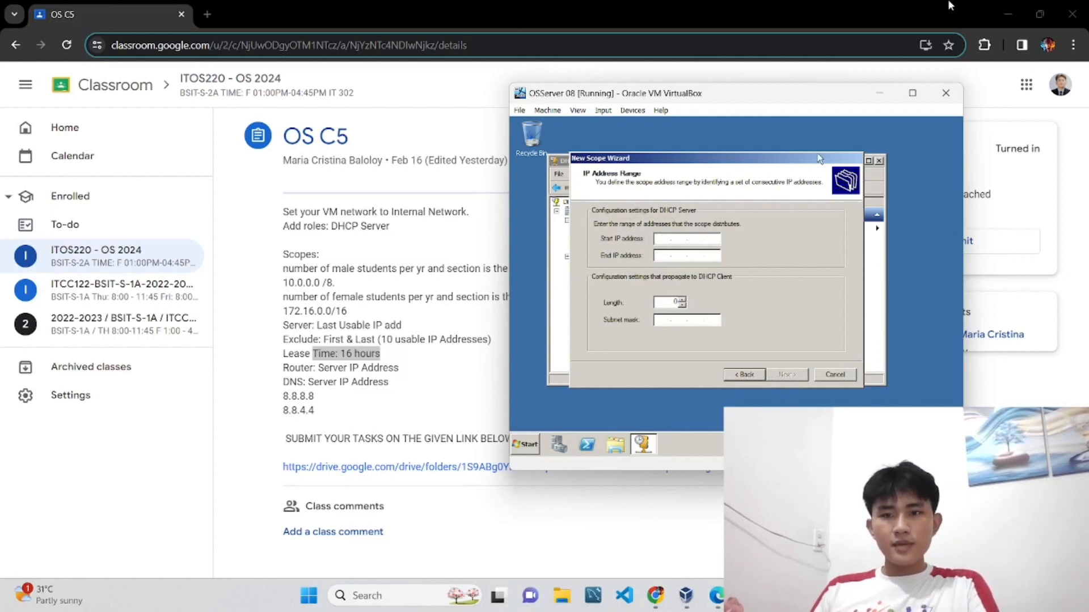
Step: Consult the IP address range instructions in the OS C5 PDF guide and set the scope's start IP address to 172.16.0.1
click(1006, 14)
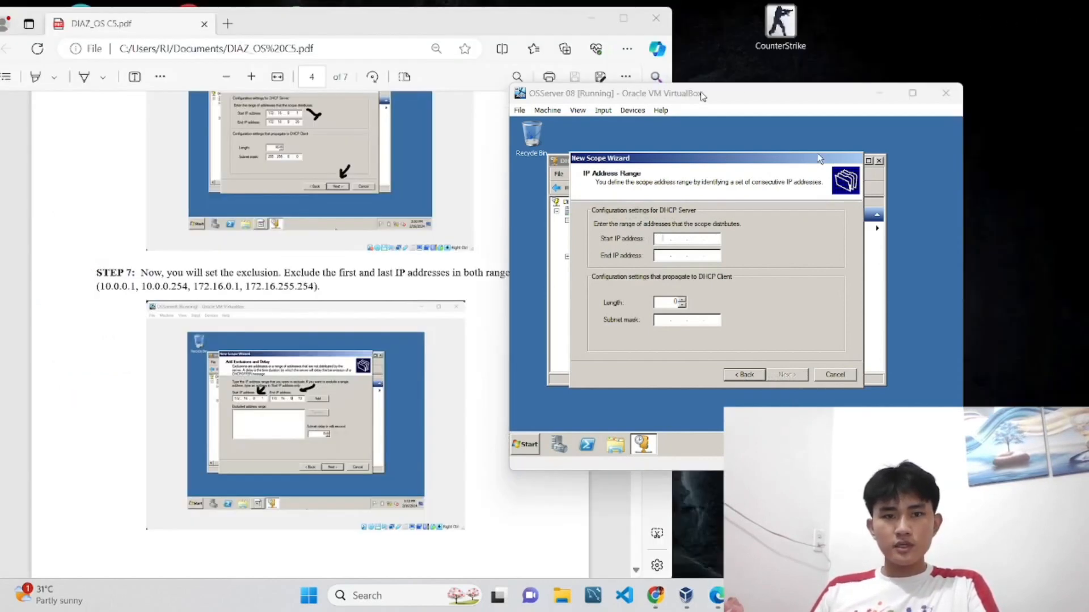
scroll(299, 262, up, 15)
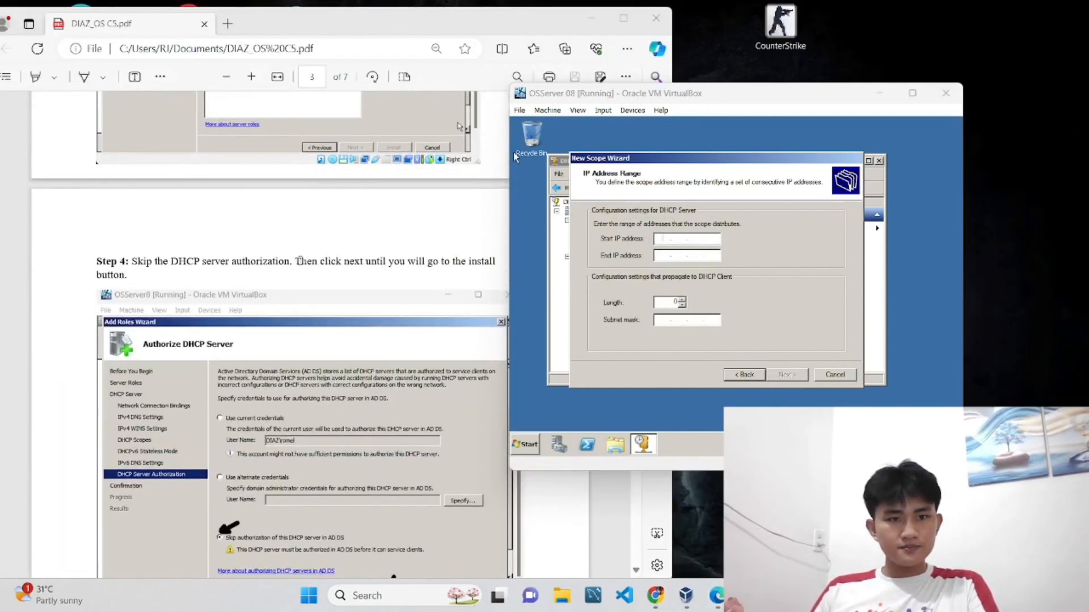
scroll(299, 261, up, 5)
scroll(299, 261, down, 10)
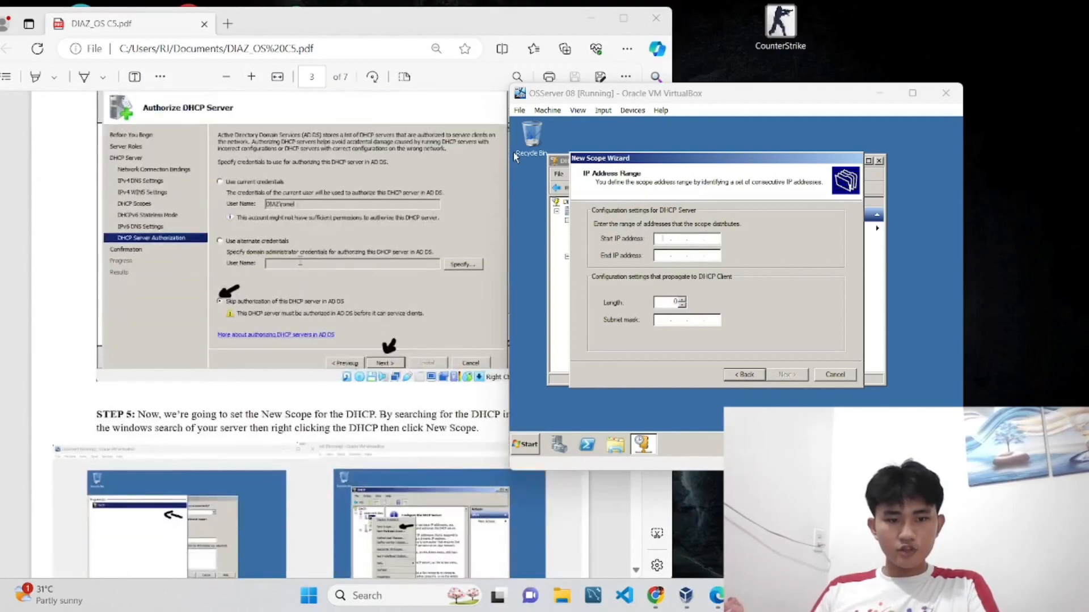
scroll(299, 261, down, 10)
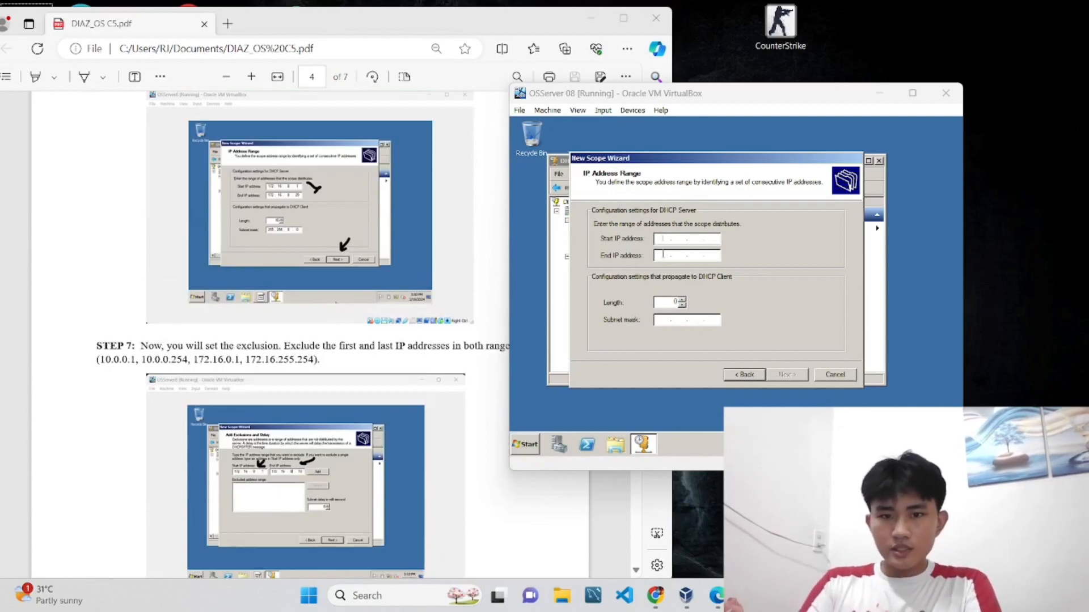
text(17)
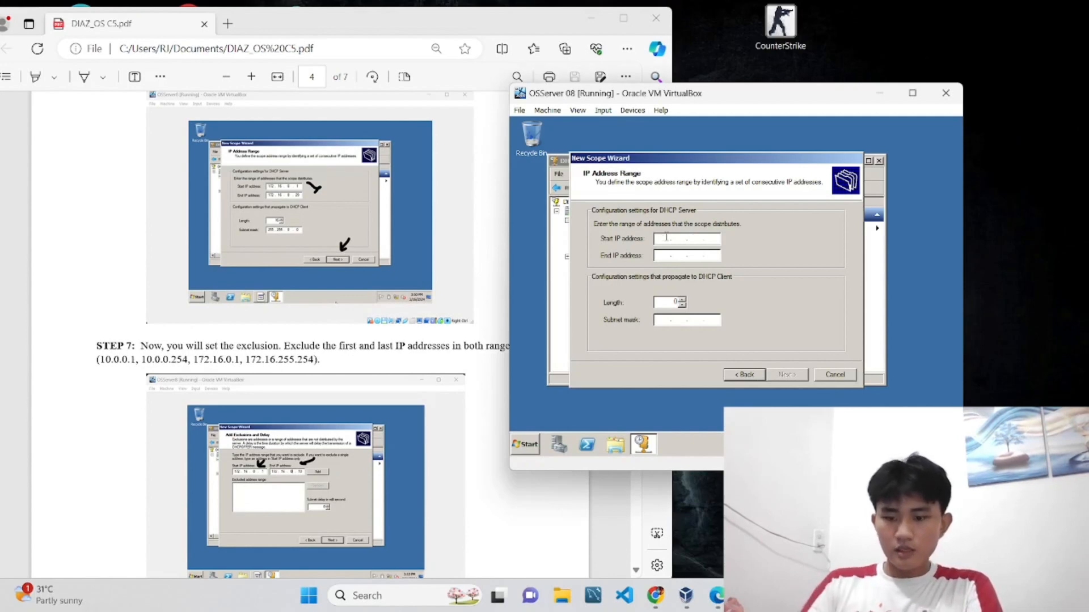
text(2...)
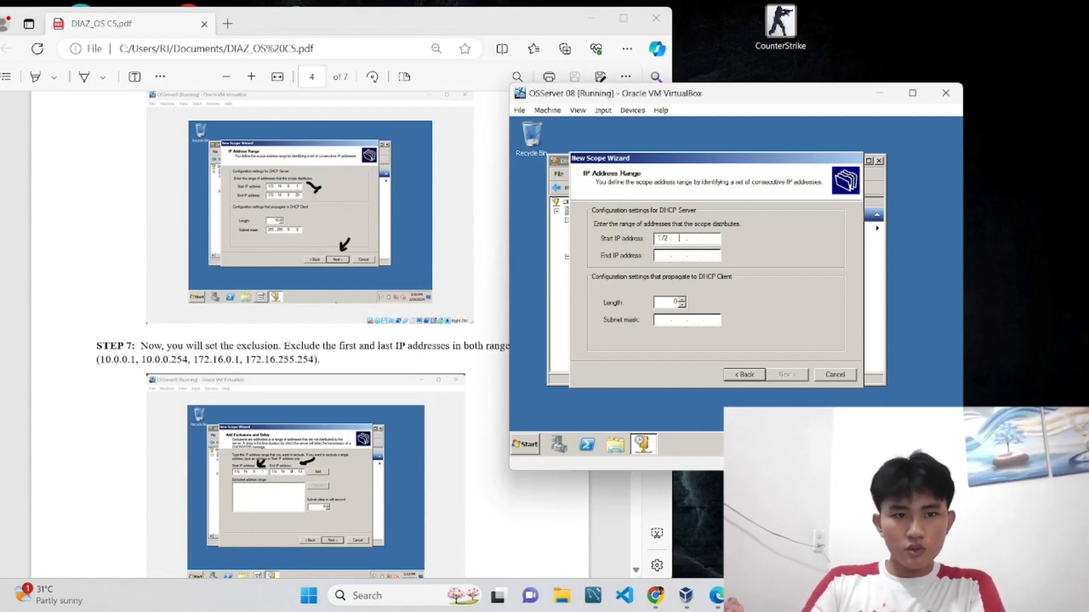
text(16 )
text(0 )
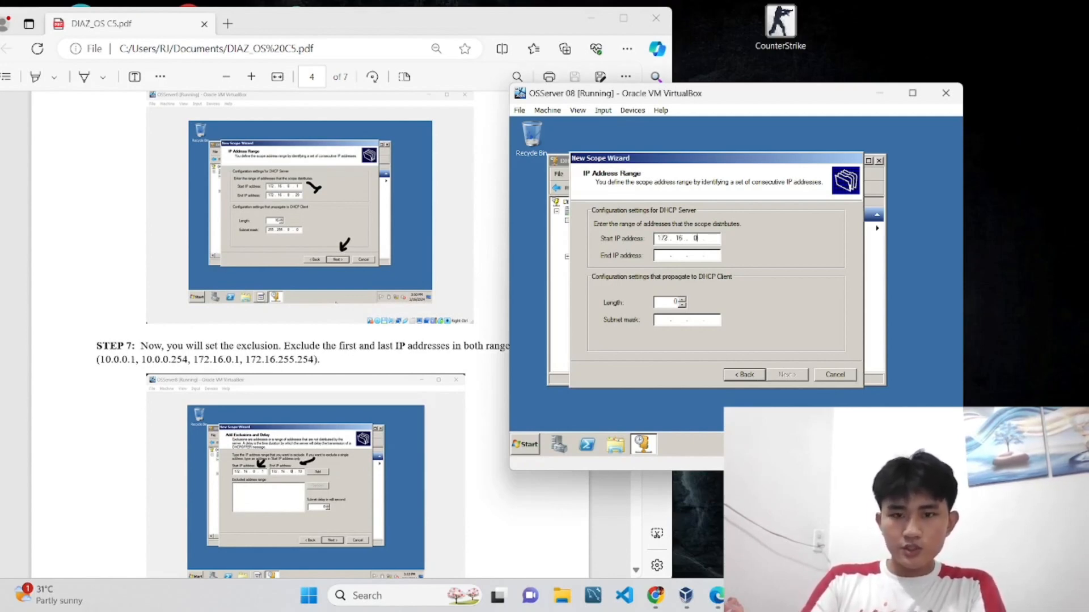
text(1)
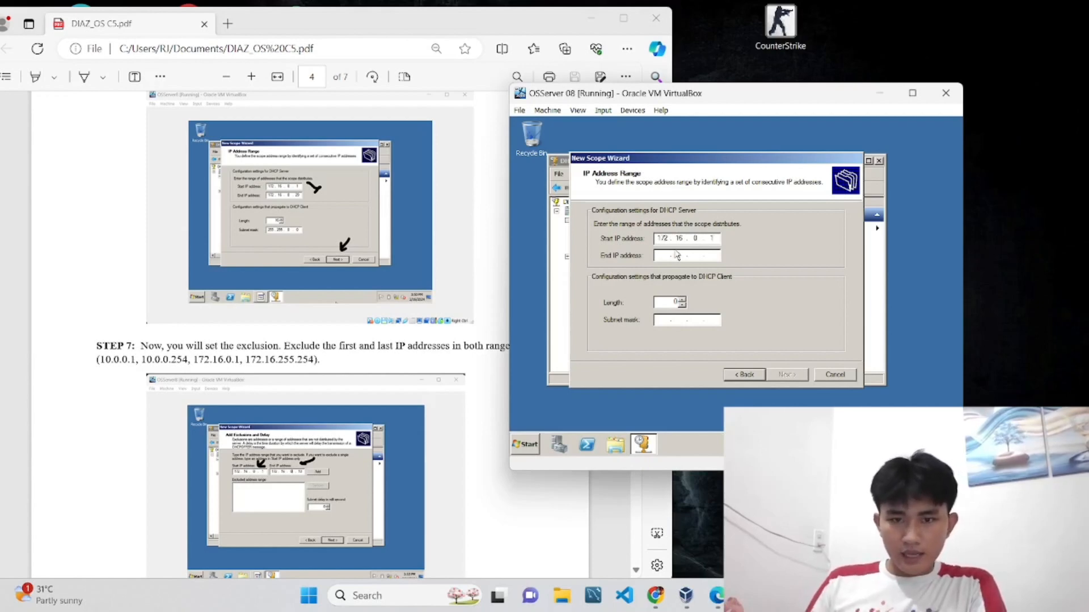
Step: Set the scope's end IP address to 172.16.0.29 and continue to the exclusions
click(664, 255)
text(172 . )
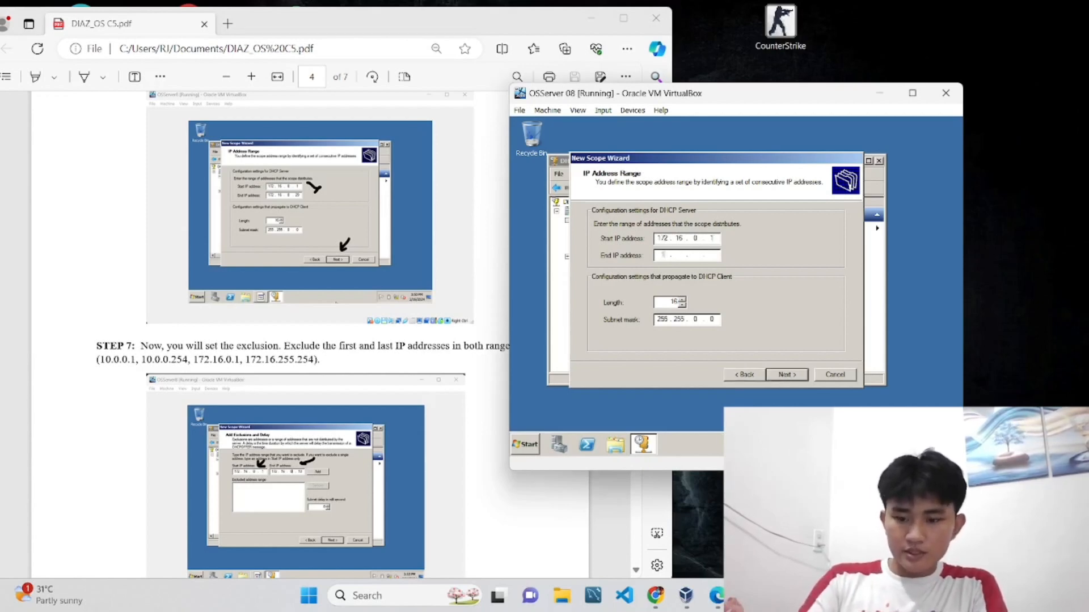
text(16 . )
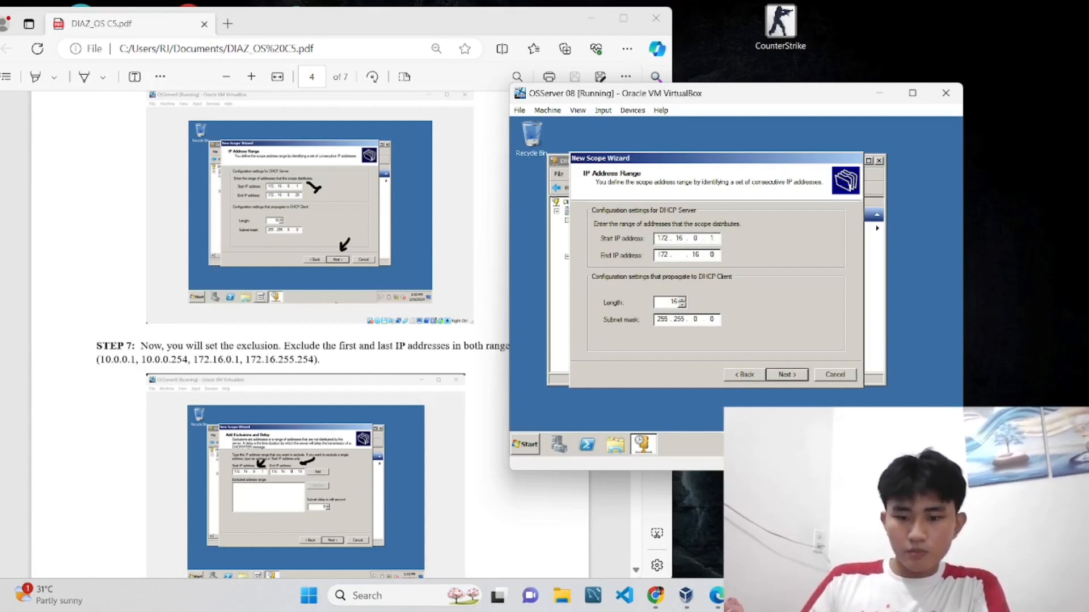
text(16)
key(Right)
key(Right)
key(Right)
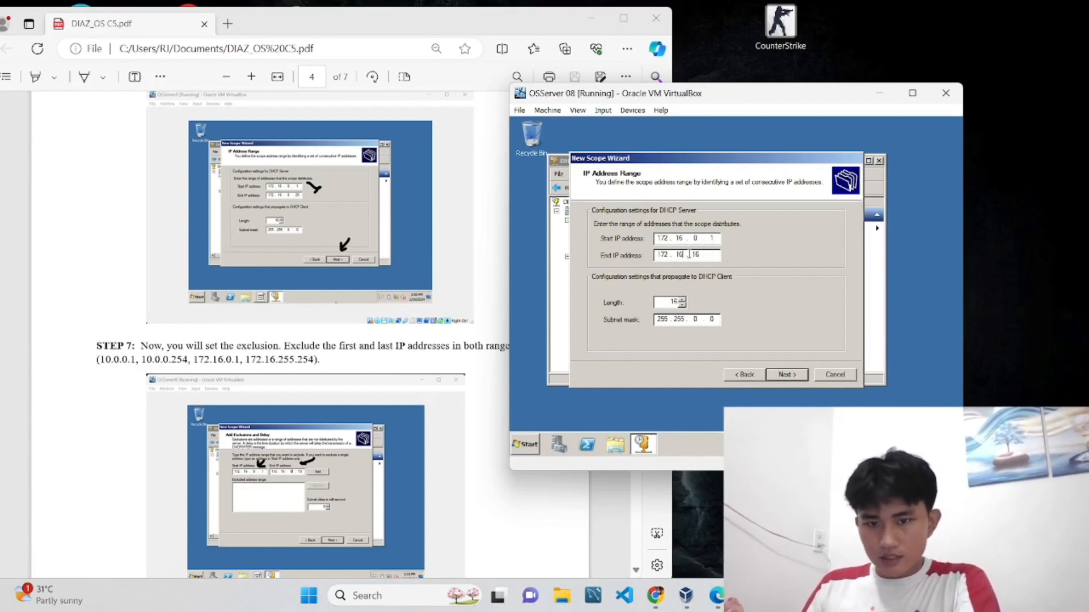
key(BackSpace)
key(BackSpace)
text(0 . )
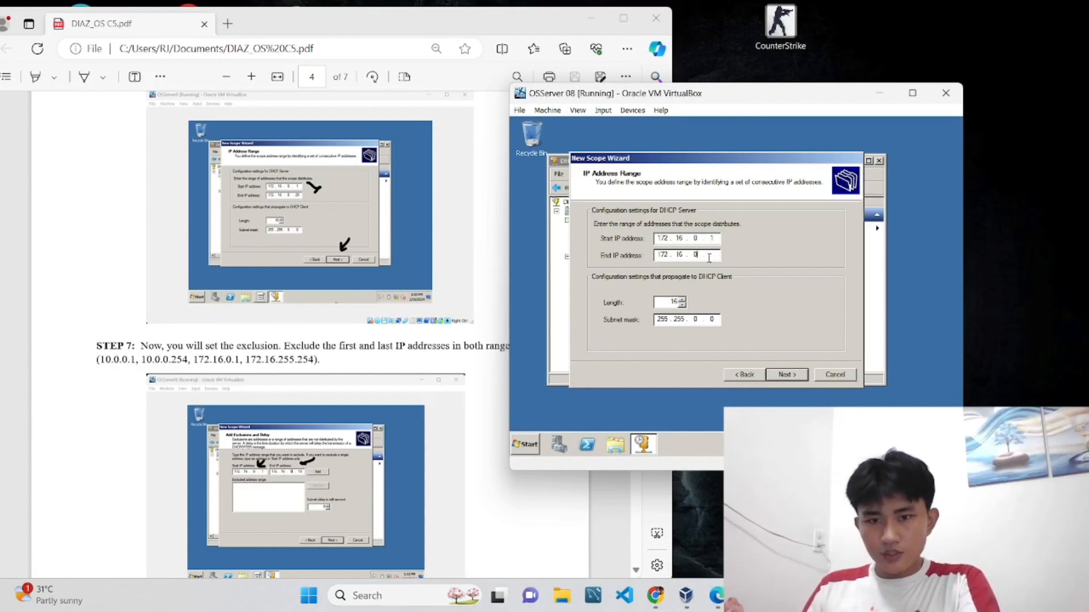
text(29)
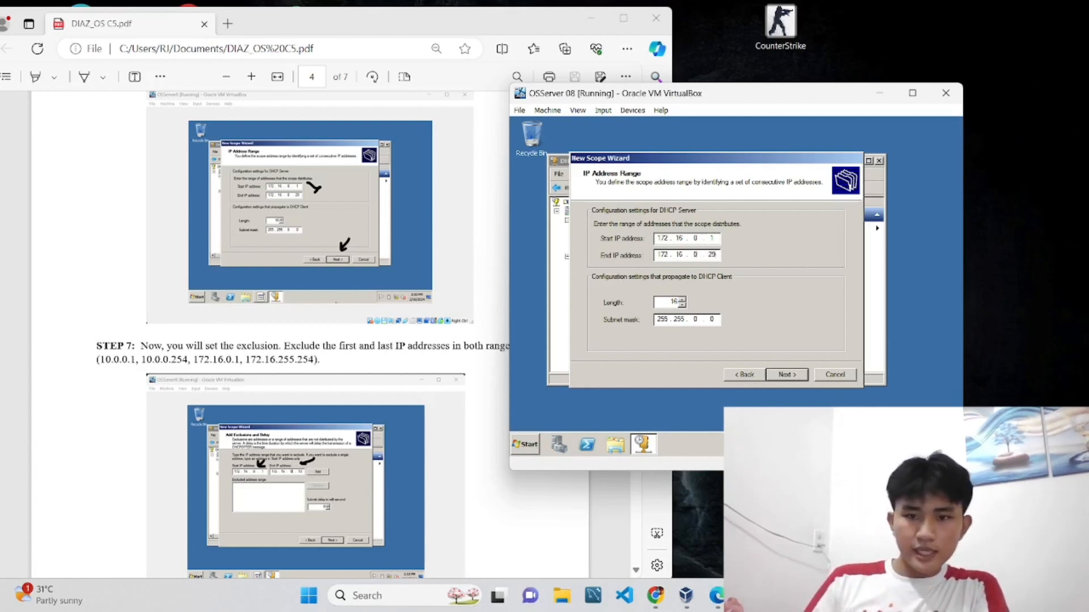
click(785, 375)
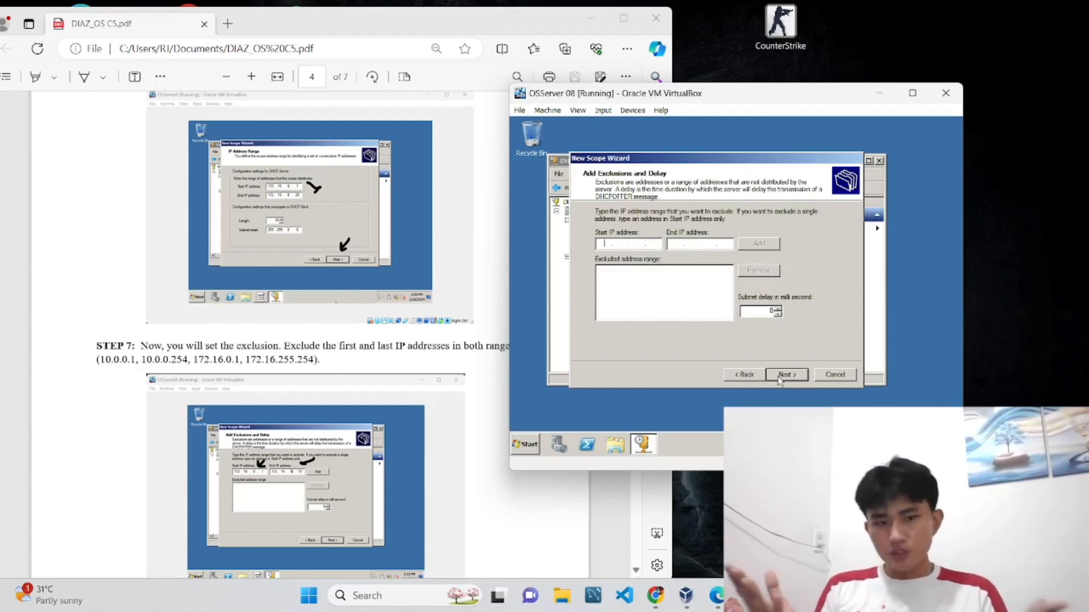
Step: Exclude the address range 172.16.0.1 to 172.16.0.10 from the Female scope and continue to the lease duration
text(172 . 1)
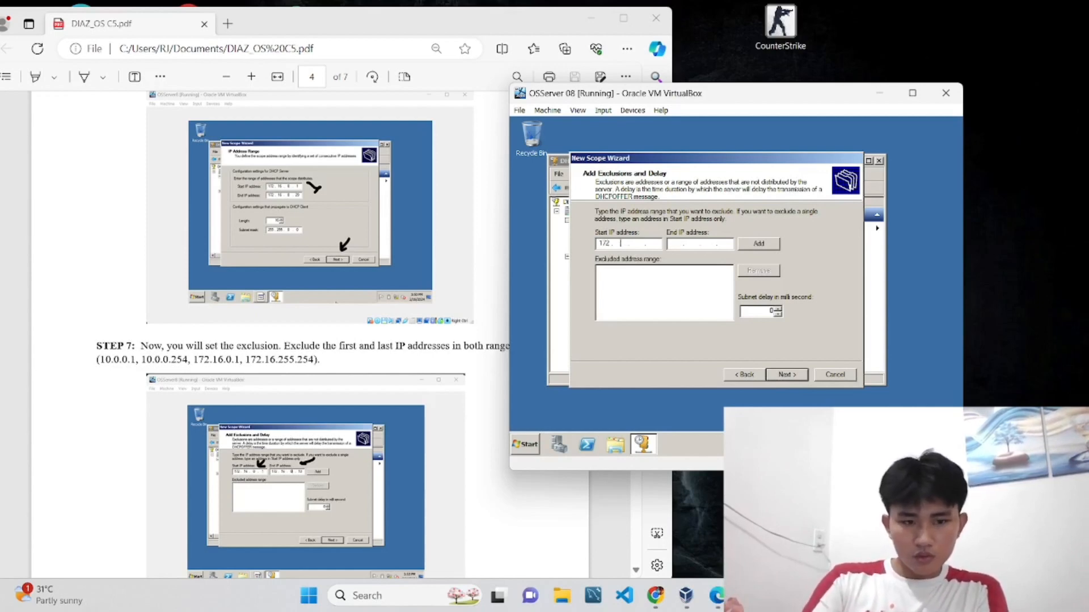
text(6)
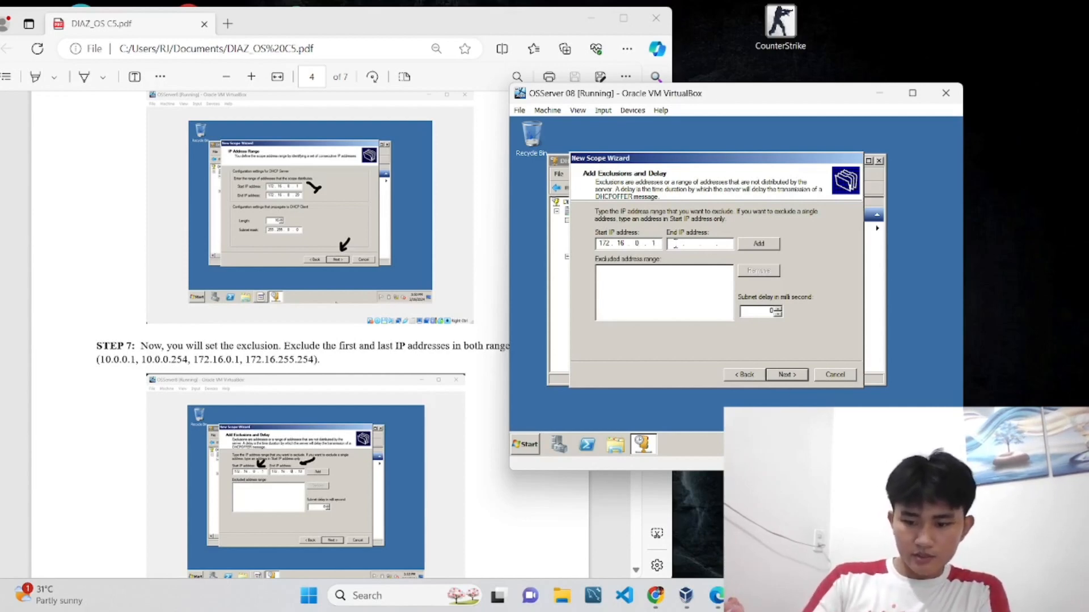
click(674, 244)
text(172 .  . 16 .)
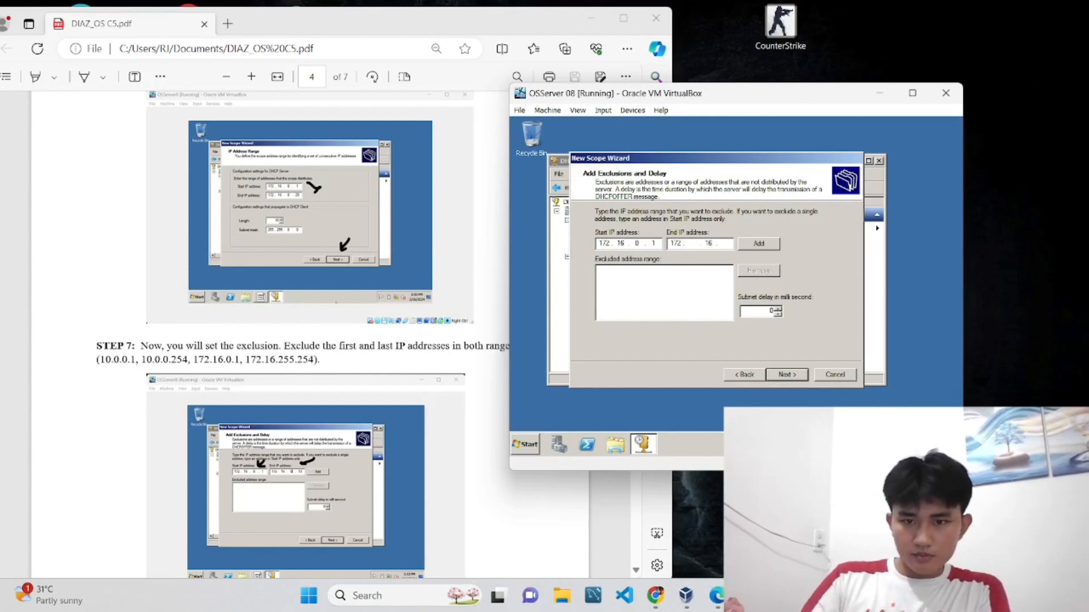
click(693, 243)
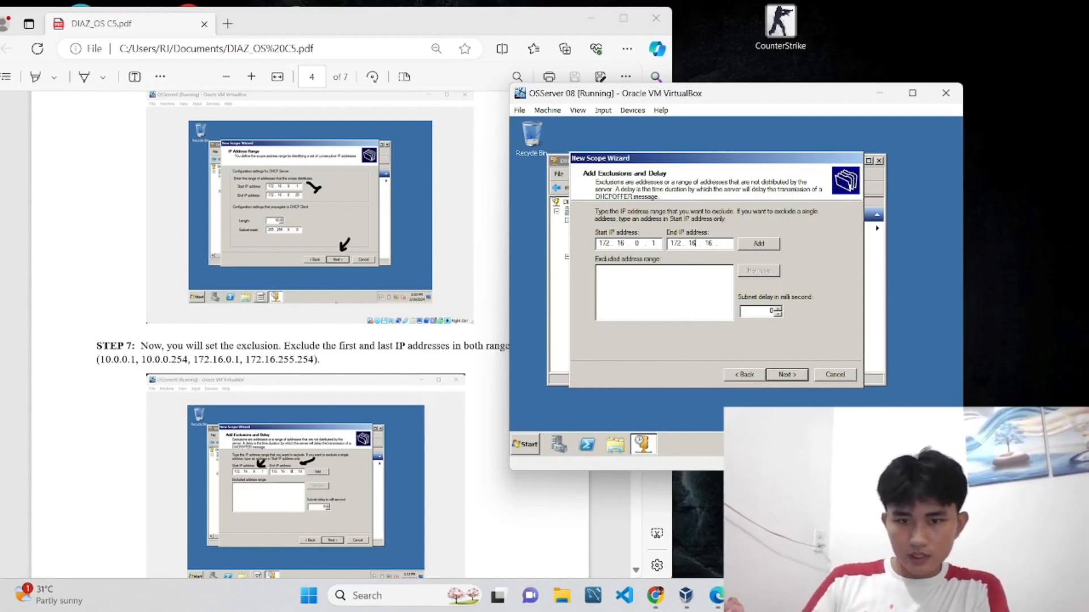
text(16)
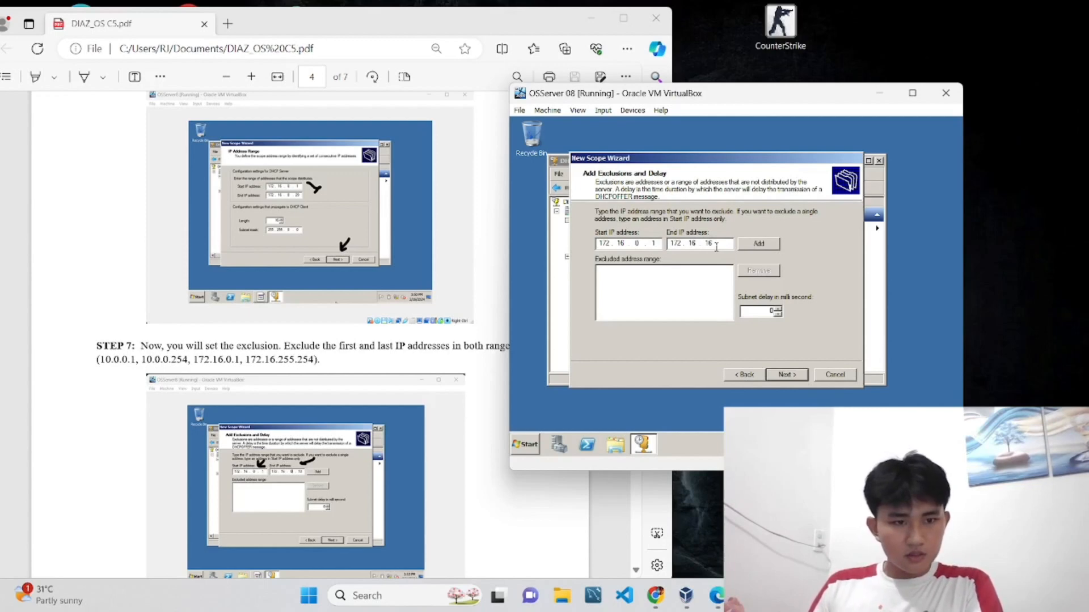
key(BackSpace)
key(BackSpace)
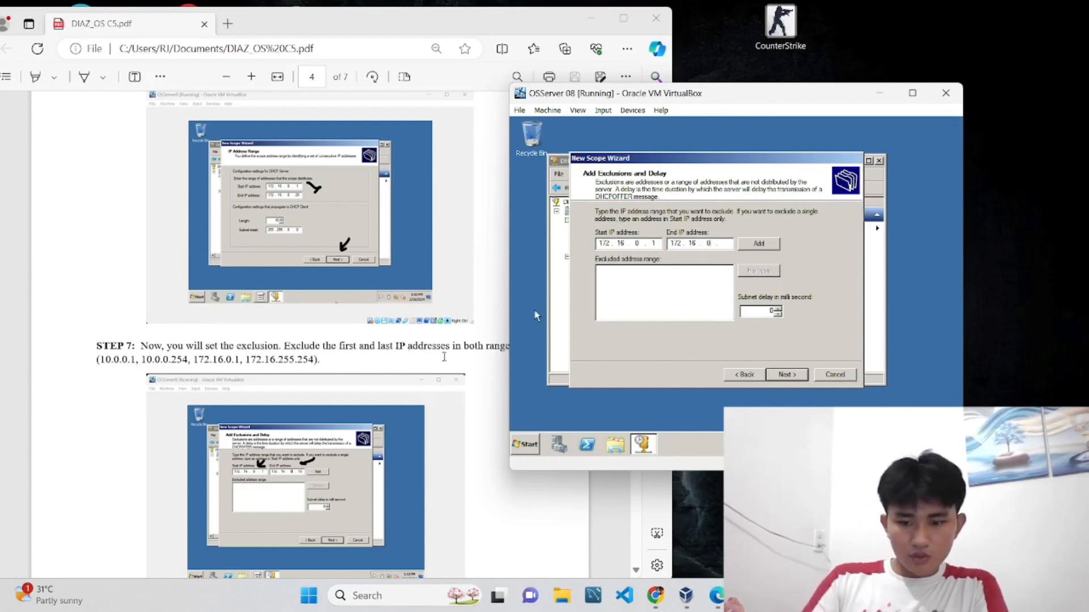
text(0 . 10)
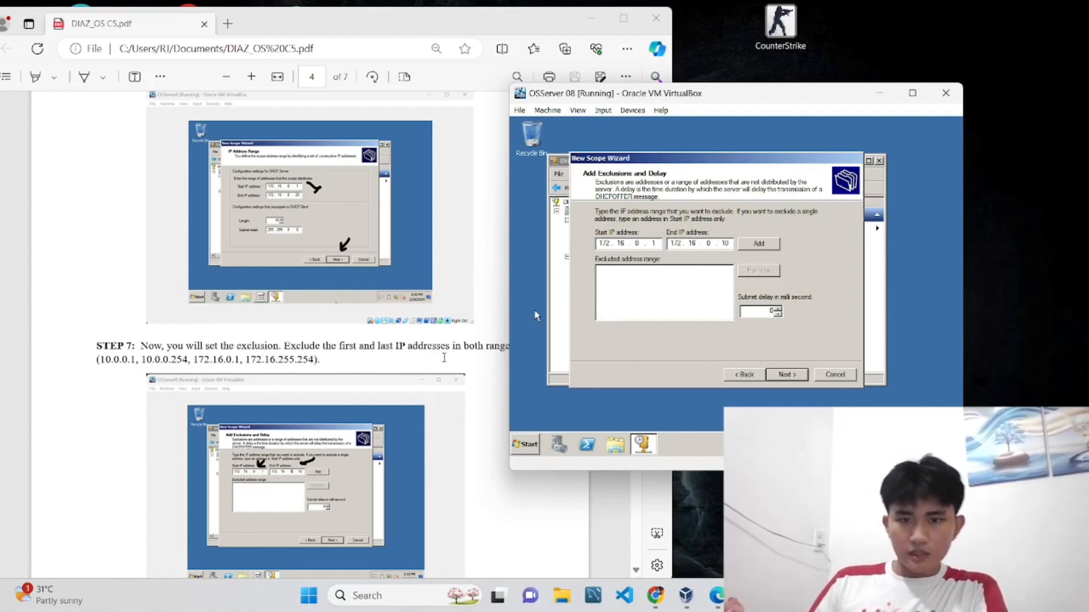
click(754, 247)
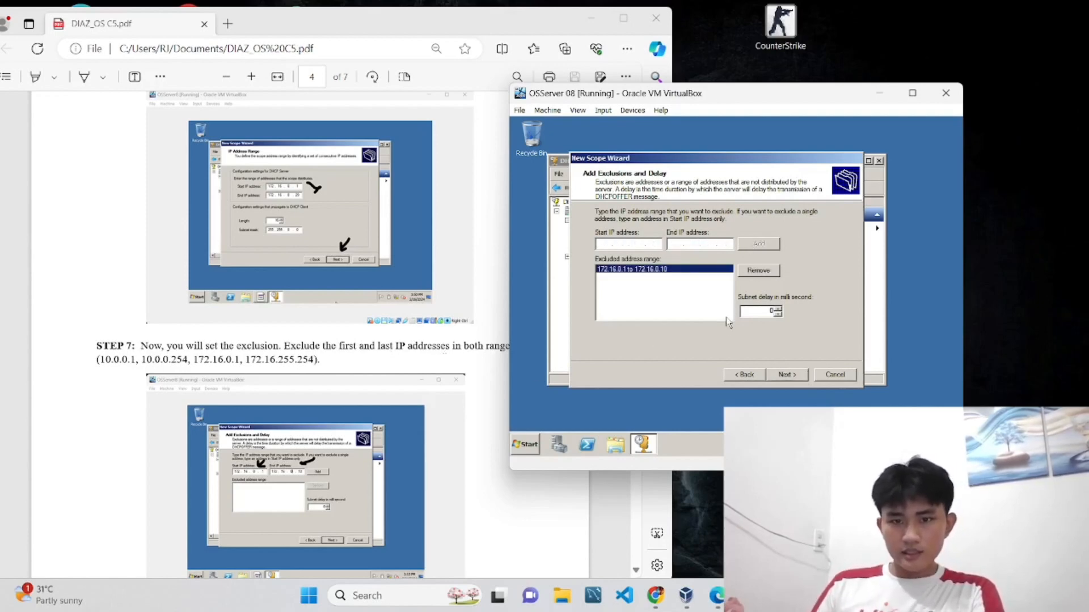
click(785, 375)
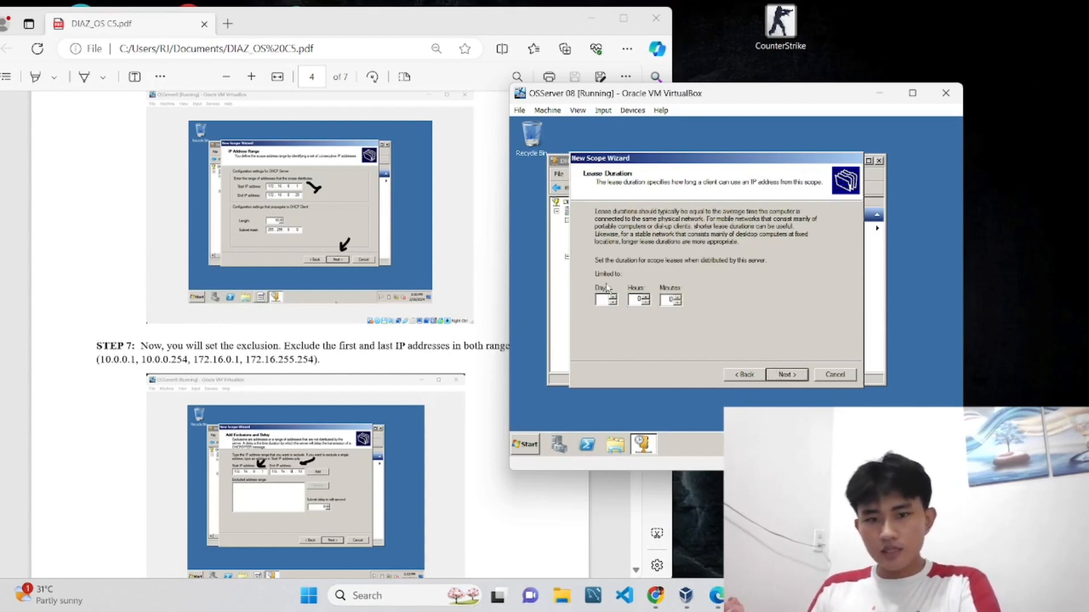
Step: Set the lease duration's days to 0, edit the hours, and continue with configuring the DHCP options now
text(0)
click(641, 300)
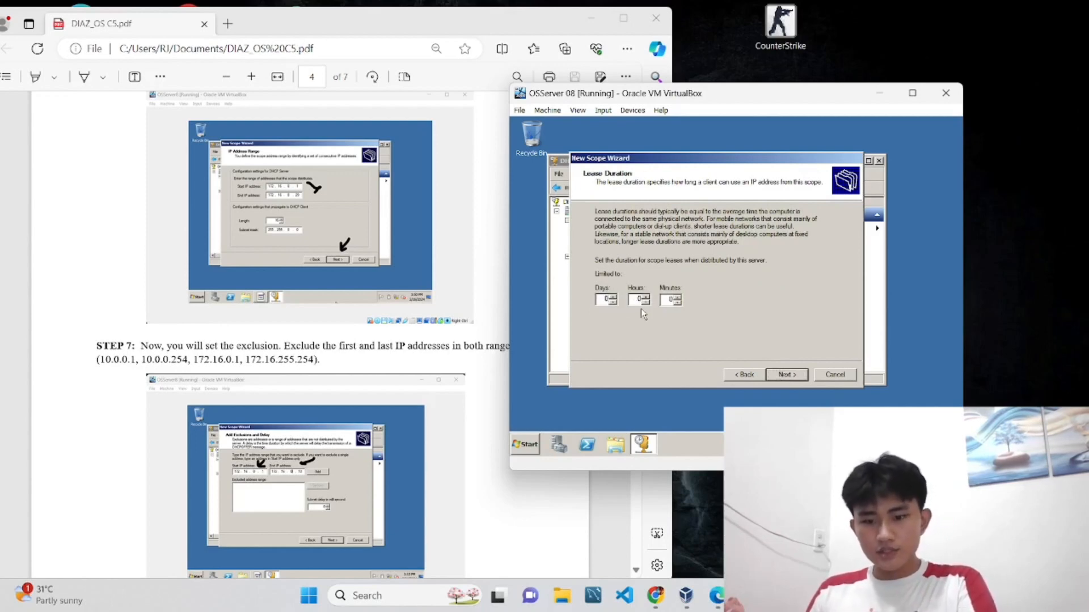
key(BackSpace)
click(775, 375)
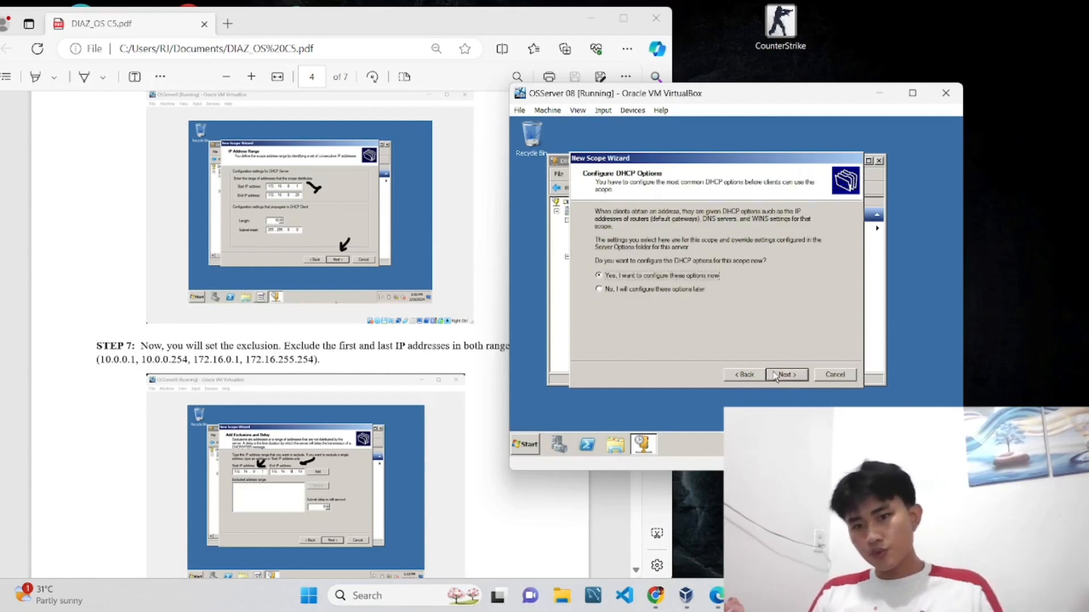
click(774, 375)
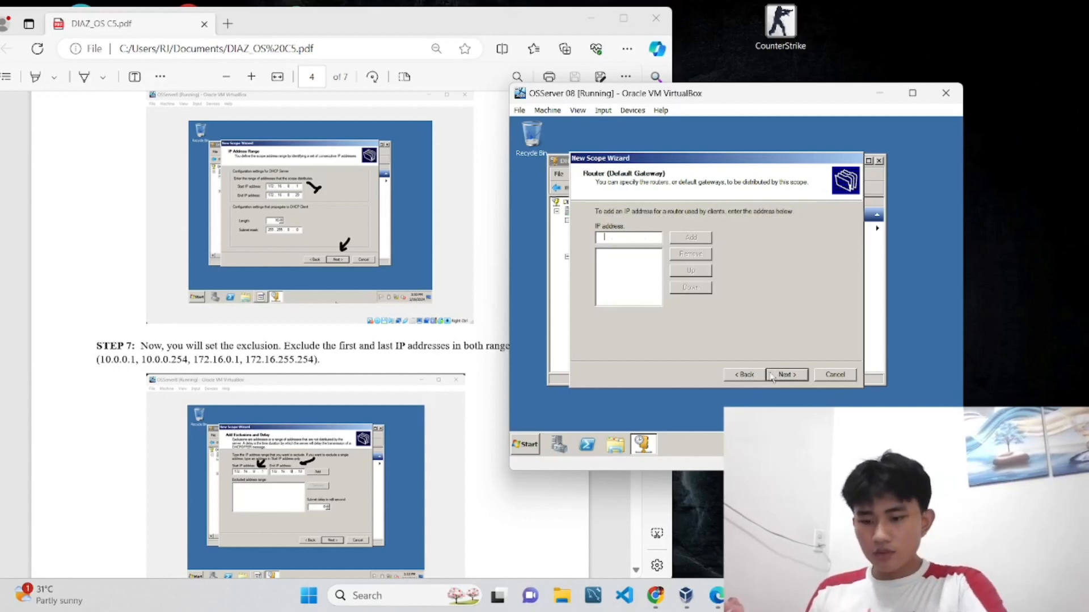
Step: Add the router addresses 8.8.8.8 and 8.8.4.4 to the Female scope and continue to the domain name and DNS servers
text(1)
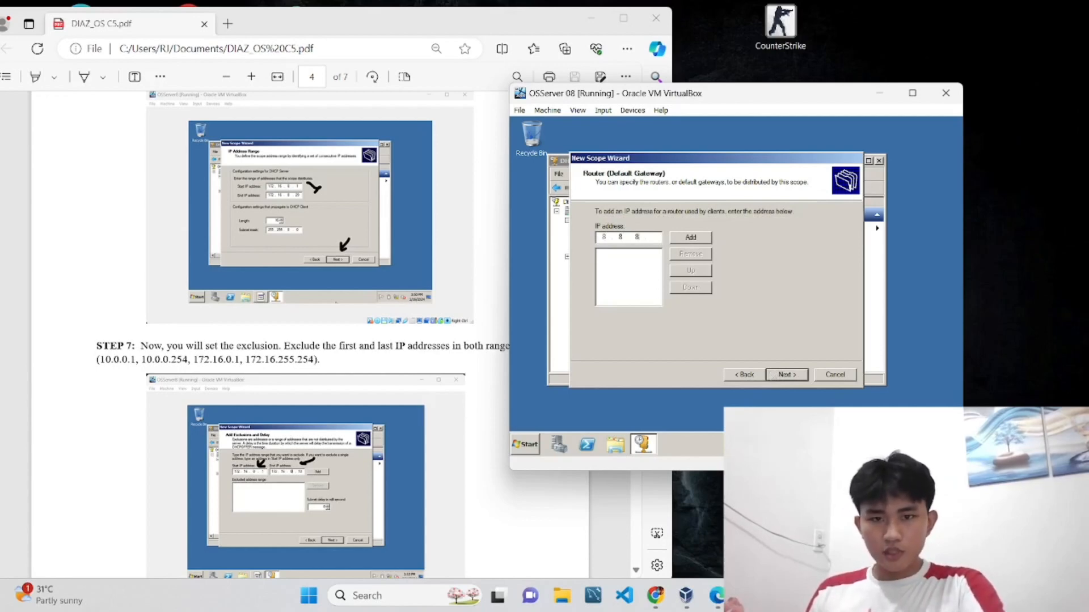
text(.8.8.8)
click(690, 238)
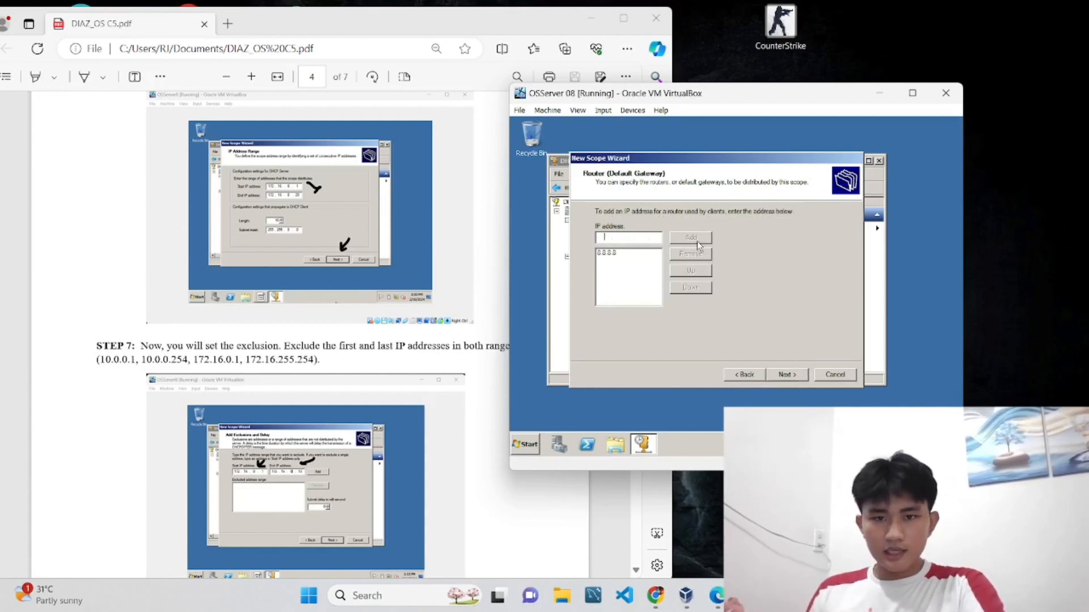
click(629, 241)
text(8.8.4.4)
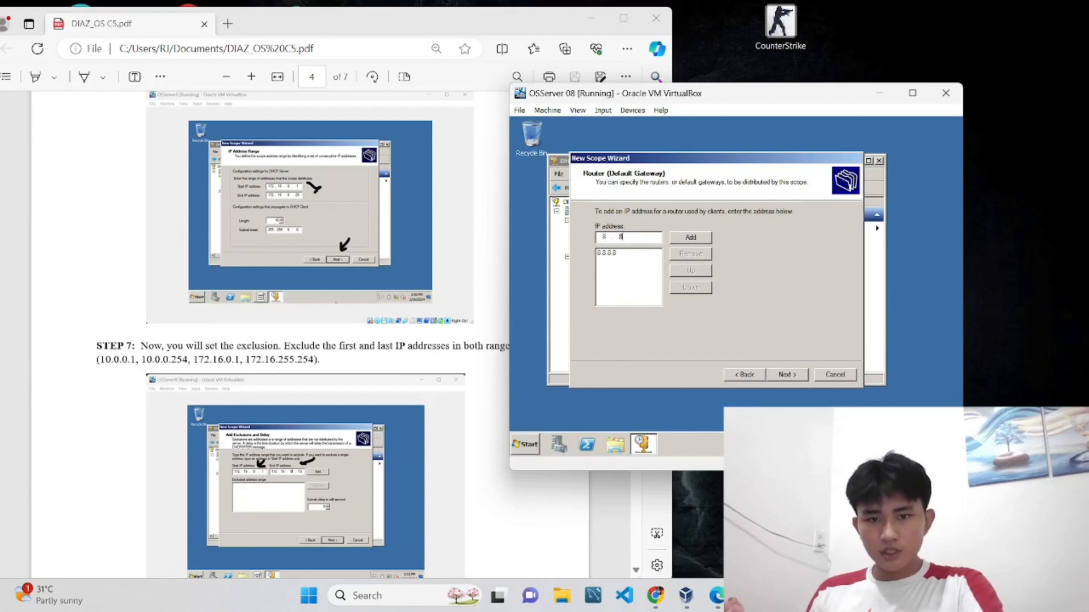
click(686, 242)
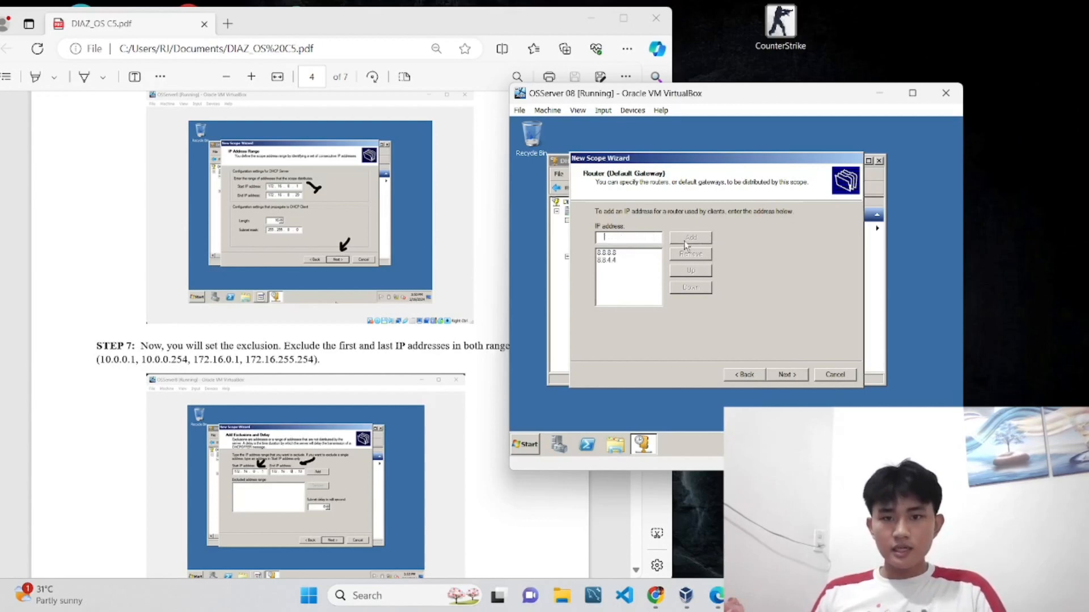
click(794, 379)
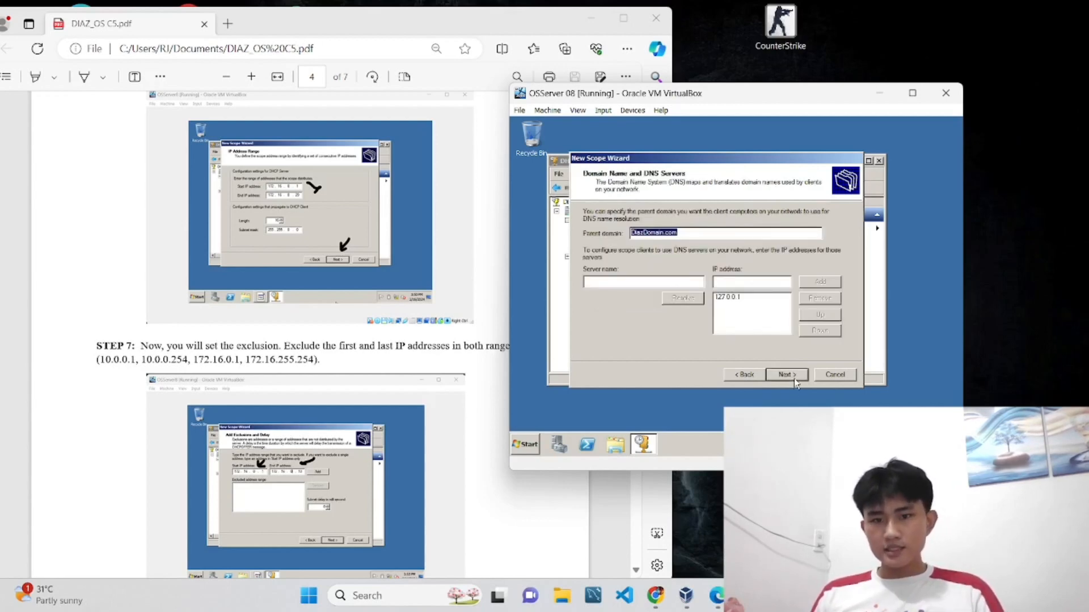
Step: Consult steps 8 to 10 of the OS C5 PDF guide and accept the default domain name and DNS server settings
scroll(303, 394, down, 7)
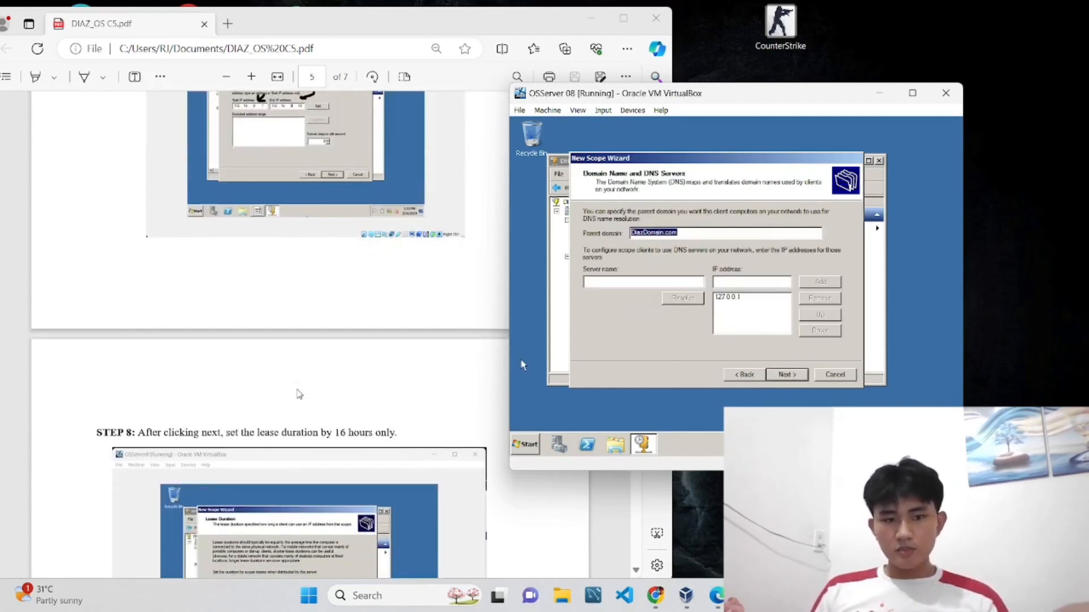
scroll(303, 394, down, 2)
click(781, 377)
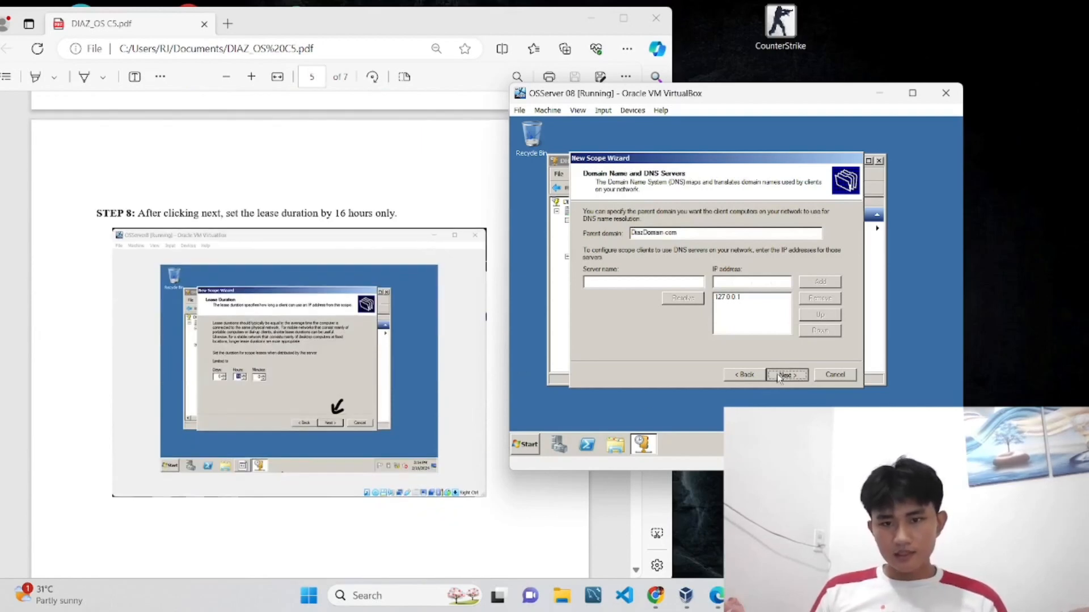
scroll(340, 351, down, 2)
scroll(340, 351, down, 6)
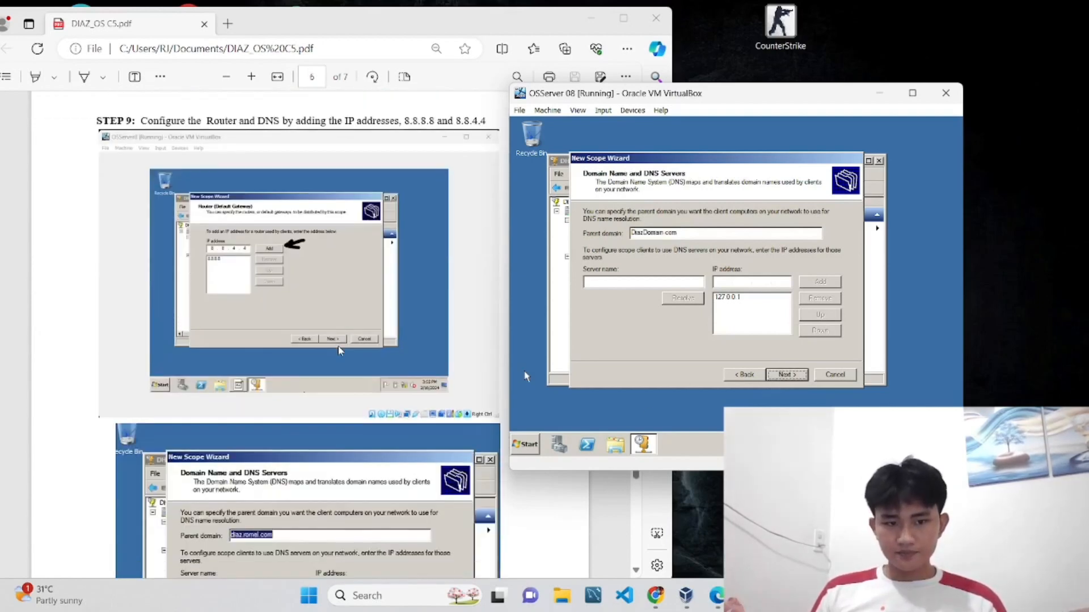
scroll(340, 351, down, 6)
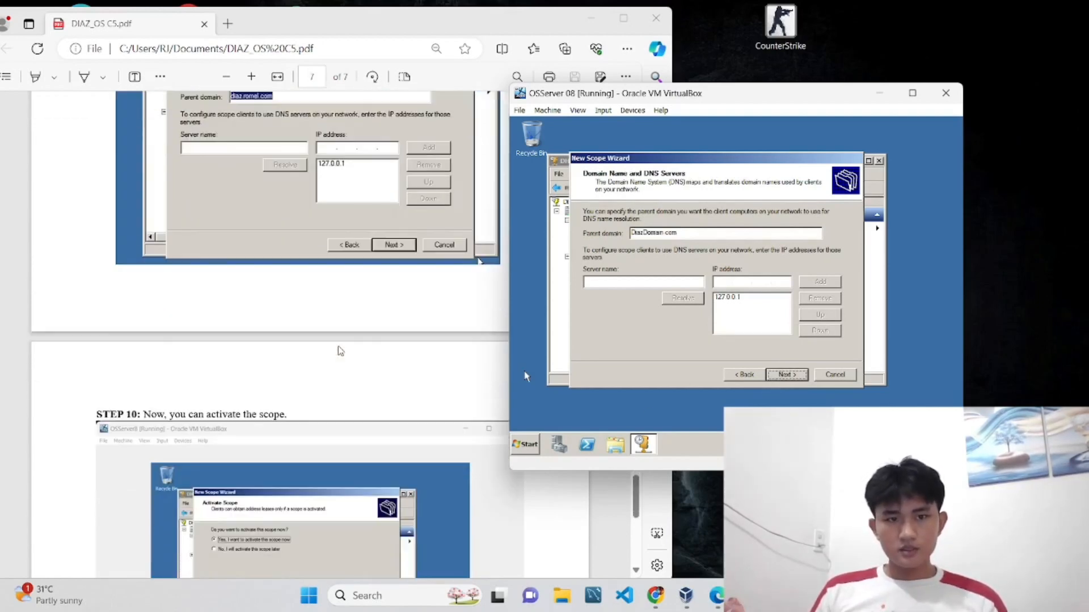
scroll(341, 352, down, 2)
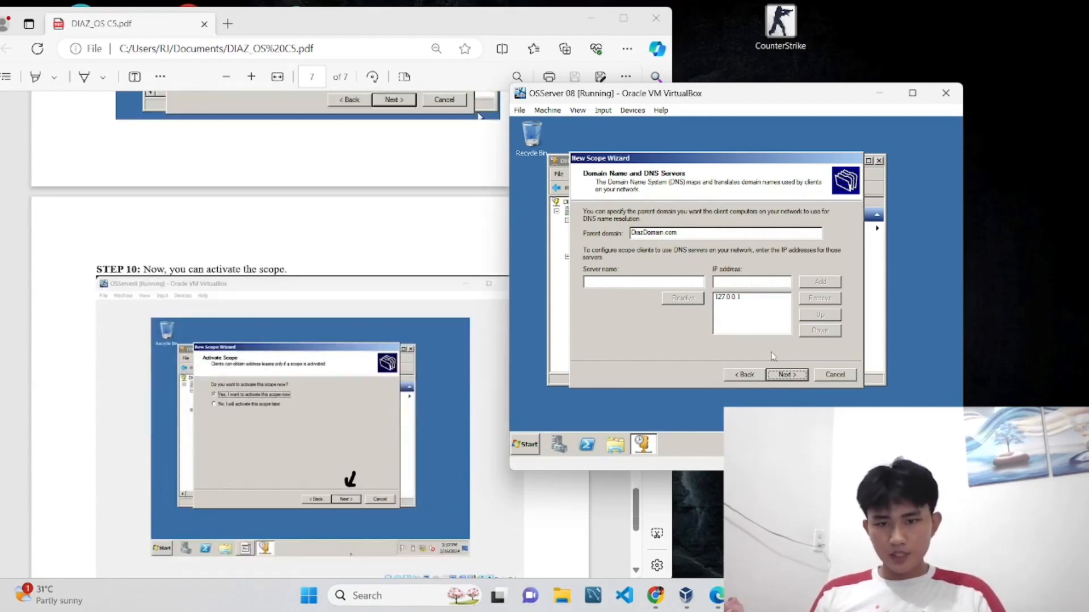
click(796, 376)
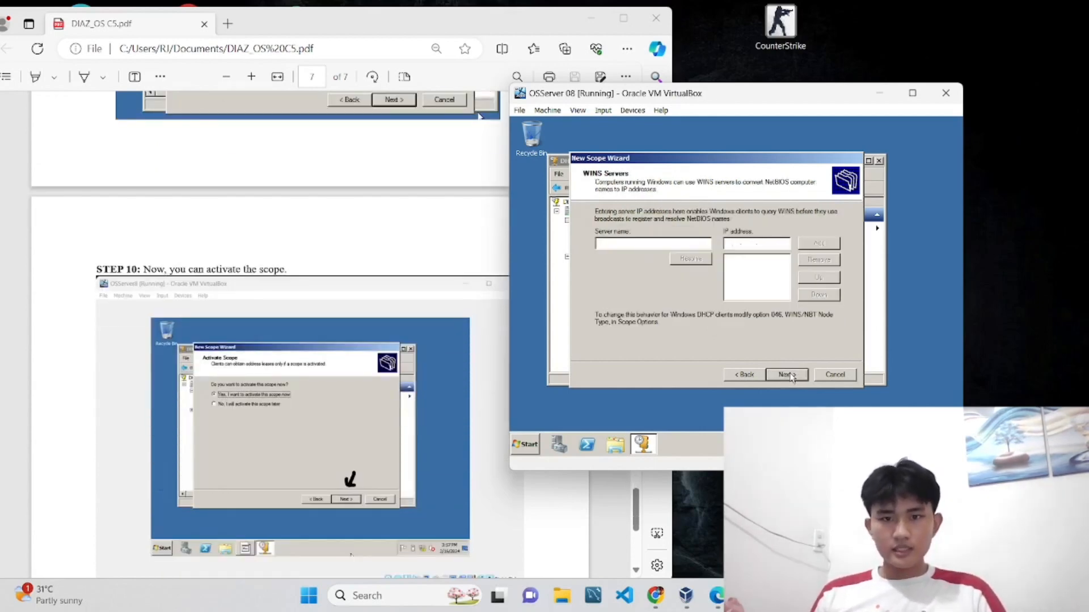
Step: Leave the WINS server settings empty, activate the Female scope immediately and finish creating it
scroll(295, 372, down, 1)
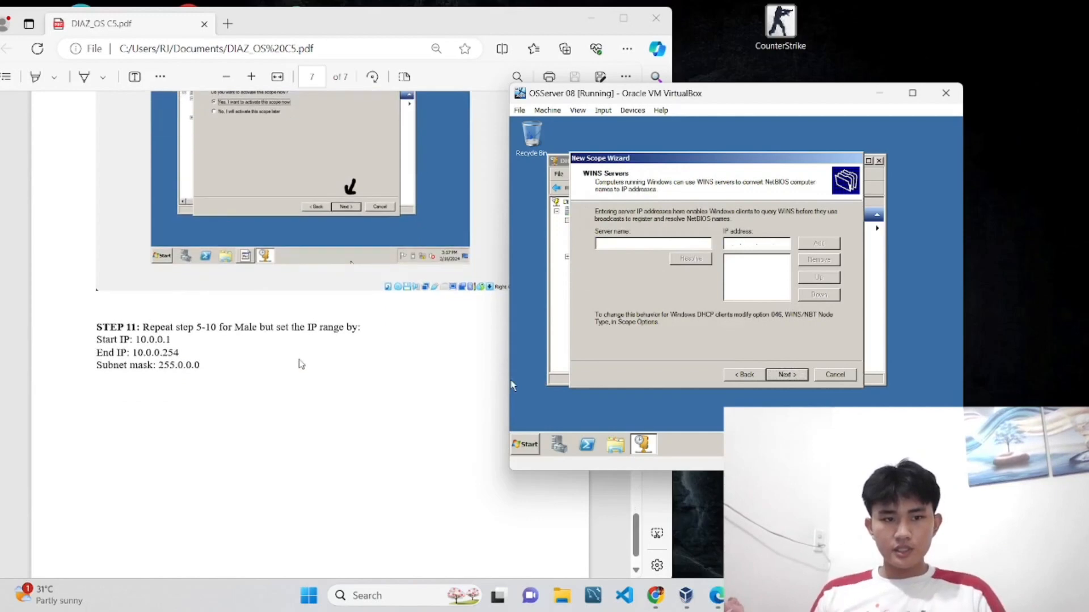
click(788, 375)
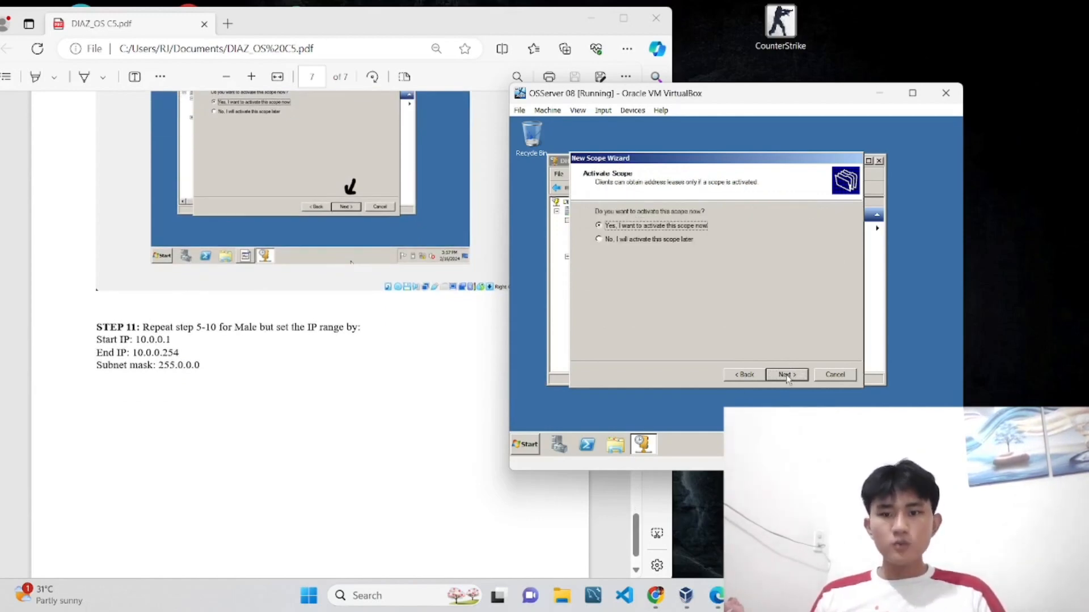
click(786, 375)
click(787, 374)
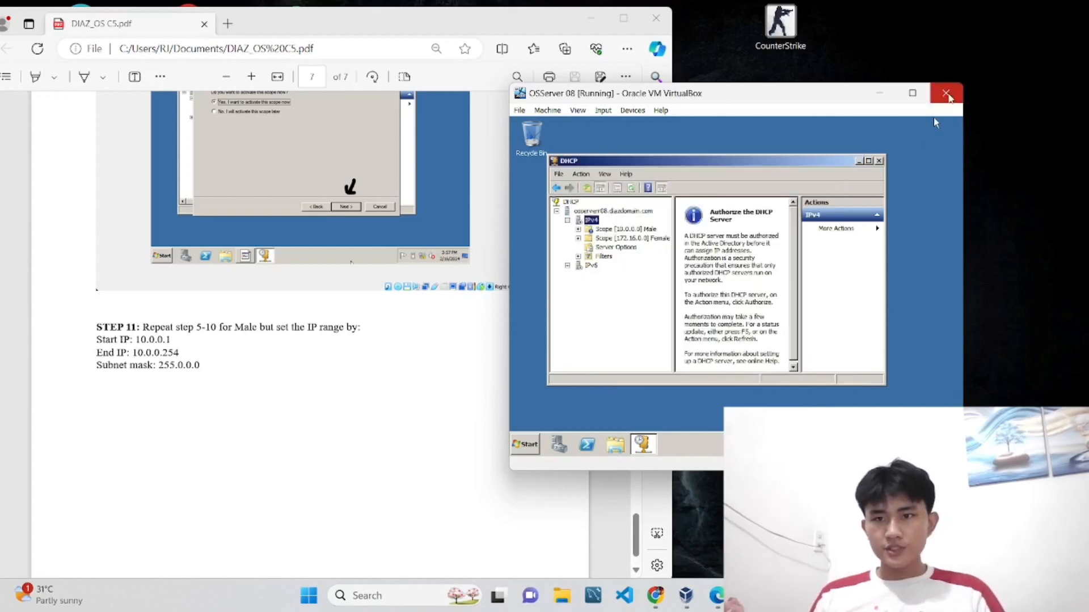
Step: Maximize the VM window, expand the Male and Female scopes, and review the Female scope's address leases, reservations and address pool
click(912, 93)
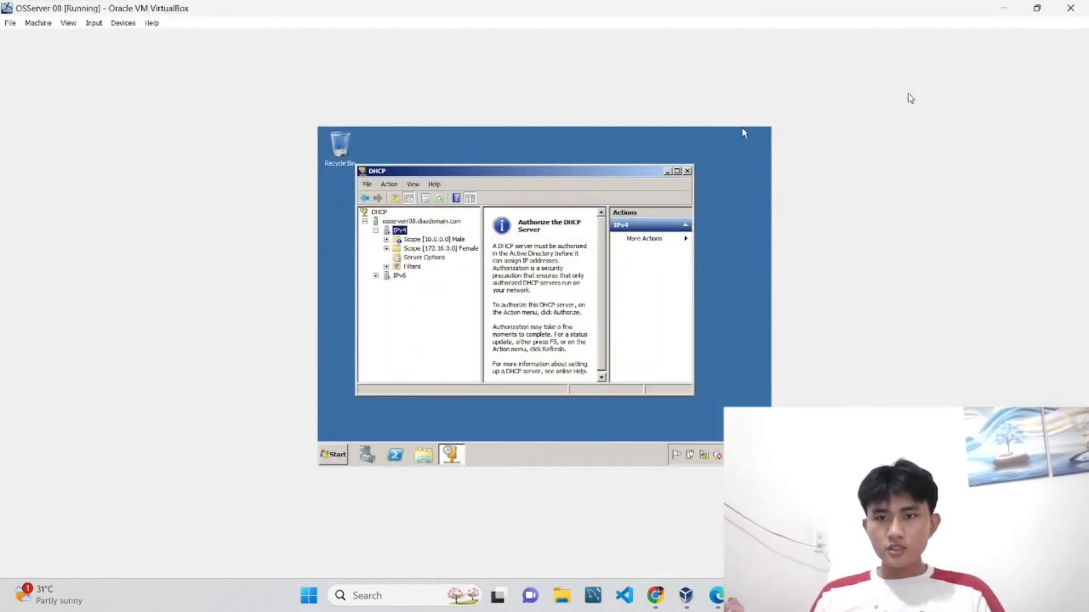
double_click(443, 240)
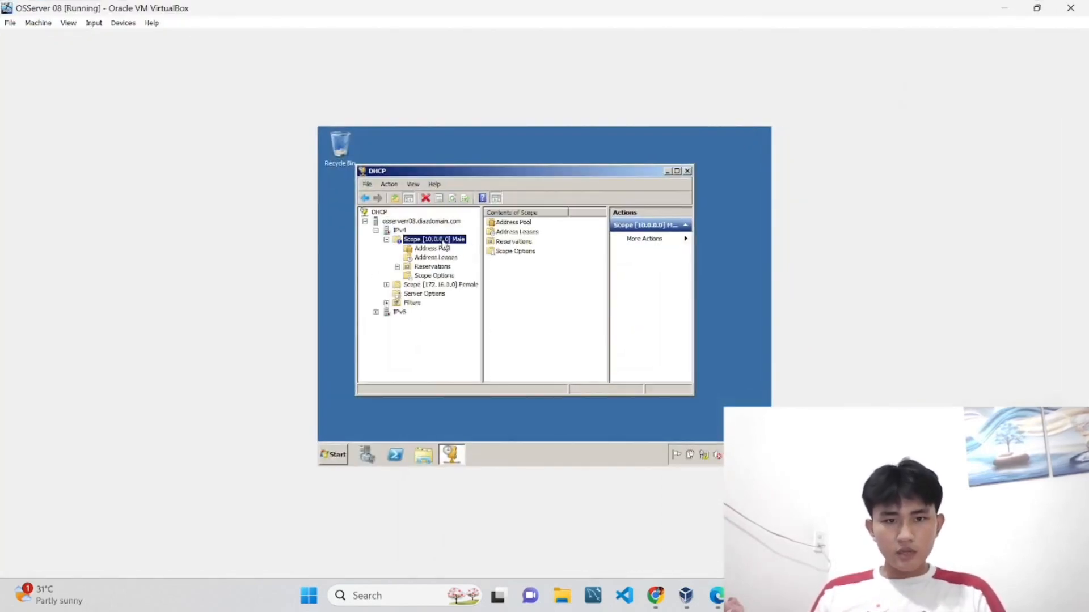
double_click(436, 284)
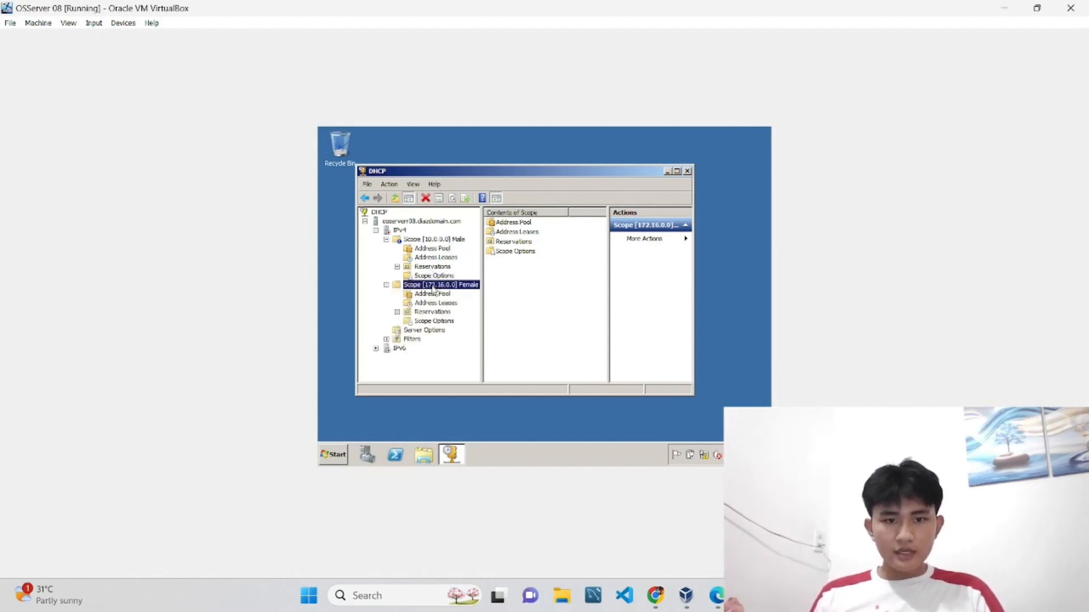
click(436, 303)
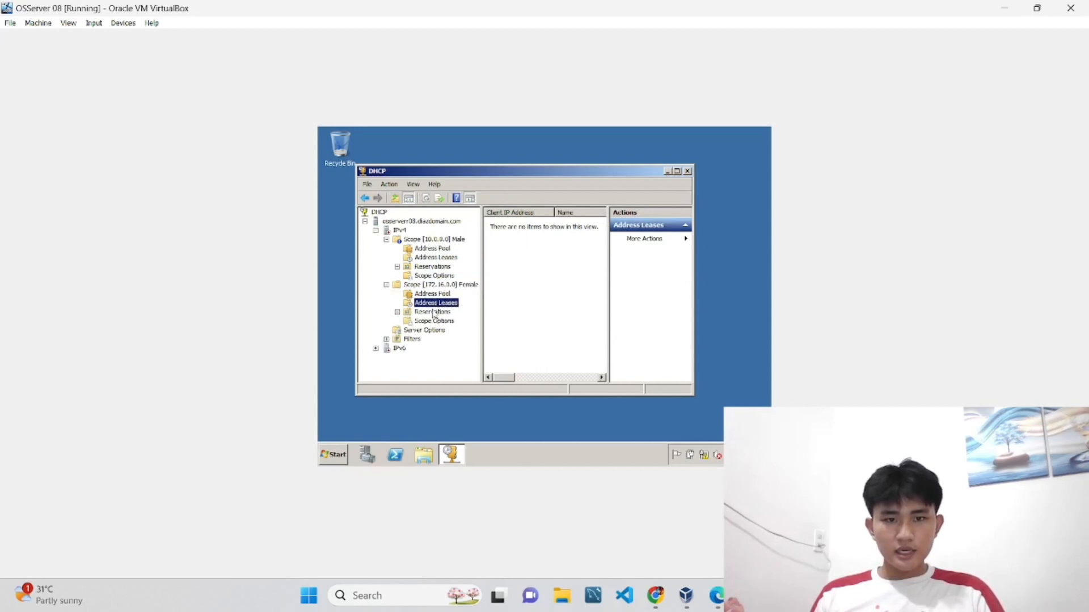
click(435, 312)
click(434, 295)
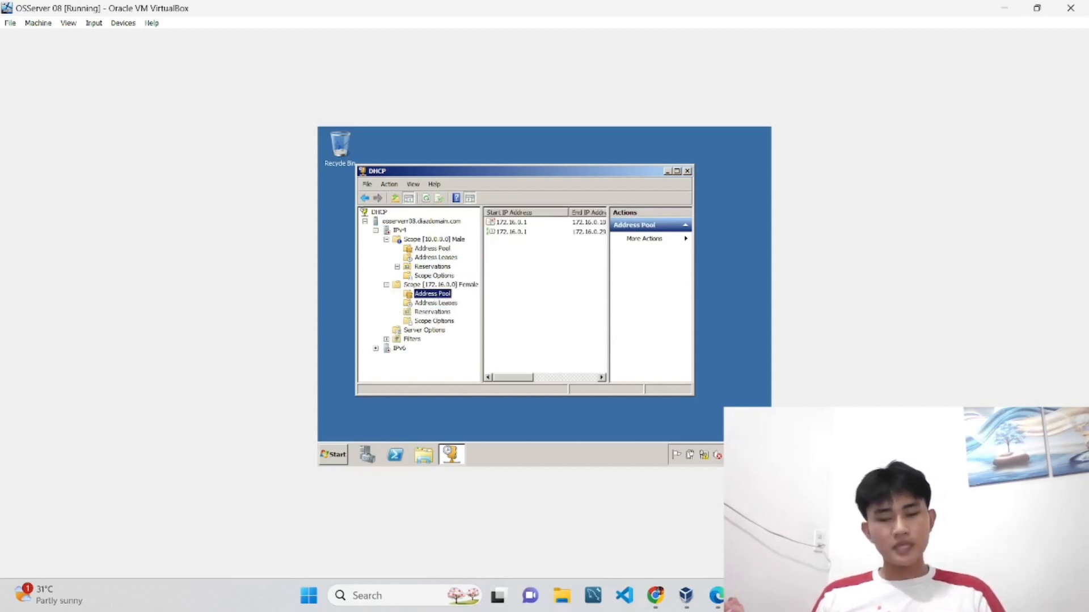